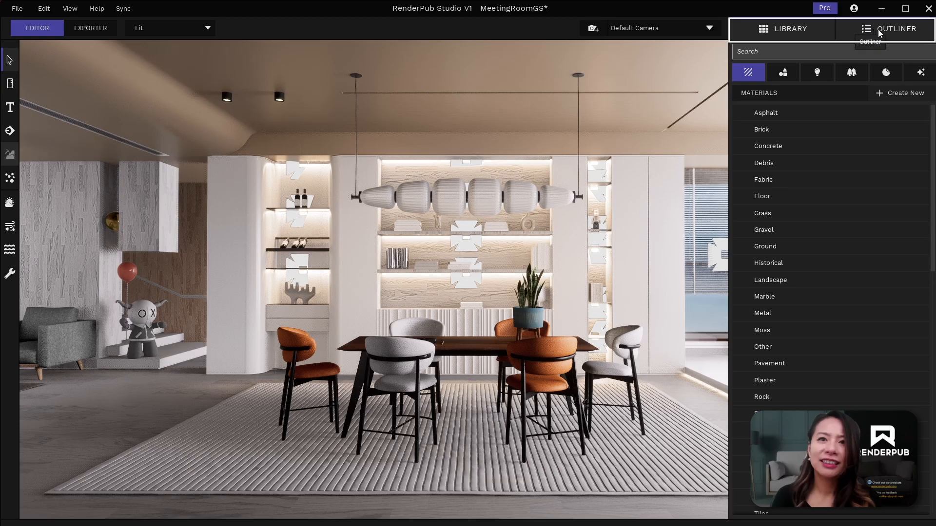
Show the list of all objects in the meeting room scene, and hide it again.
left_click(898, 30)
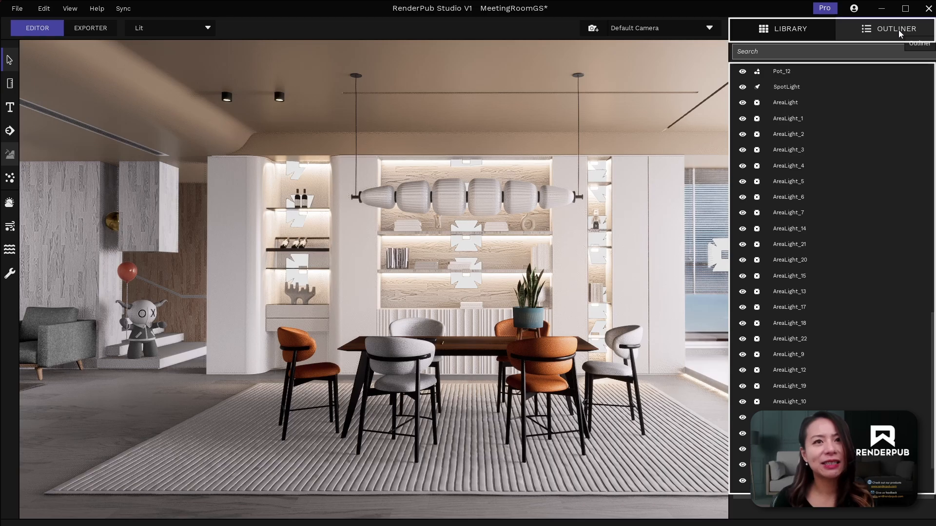
left_click(899, 30)
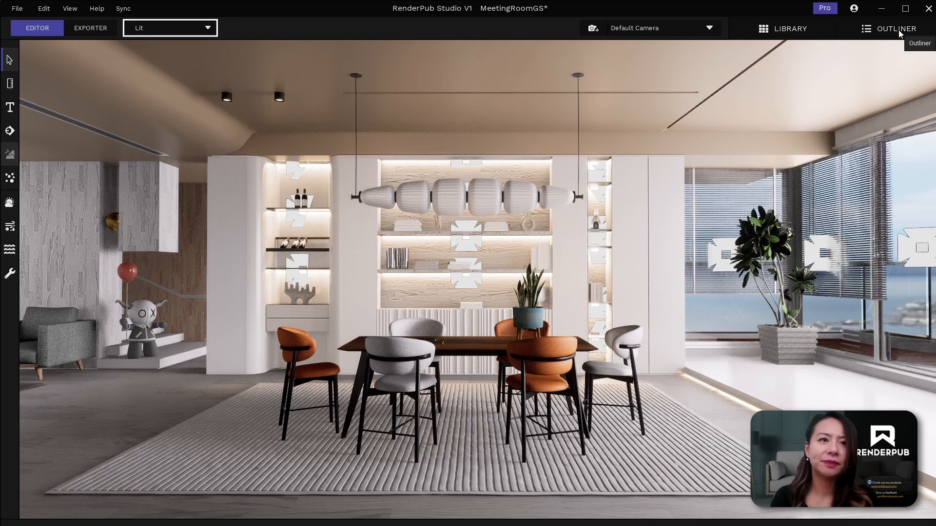
Review the first saved photo in exporter mode and the second video clip, Clip1.
left_click(90, 28)
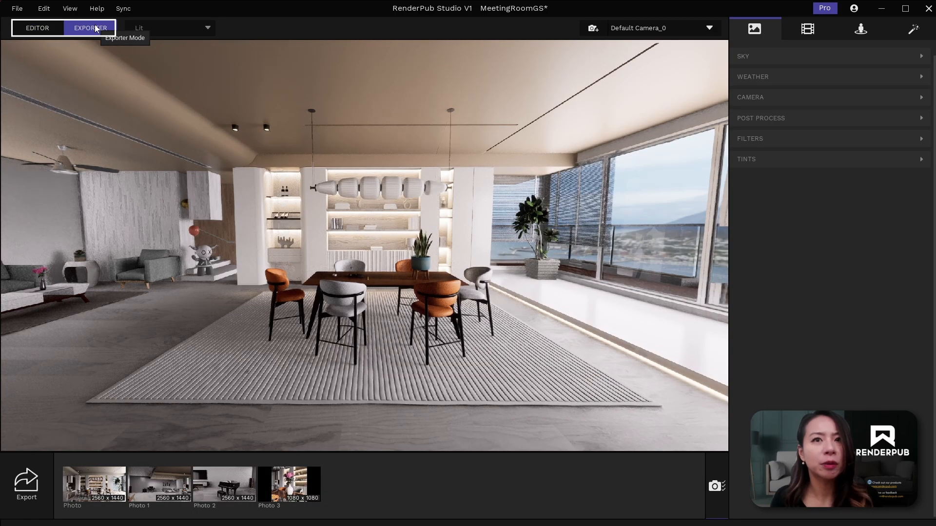
left_click(69, 492)
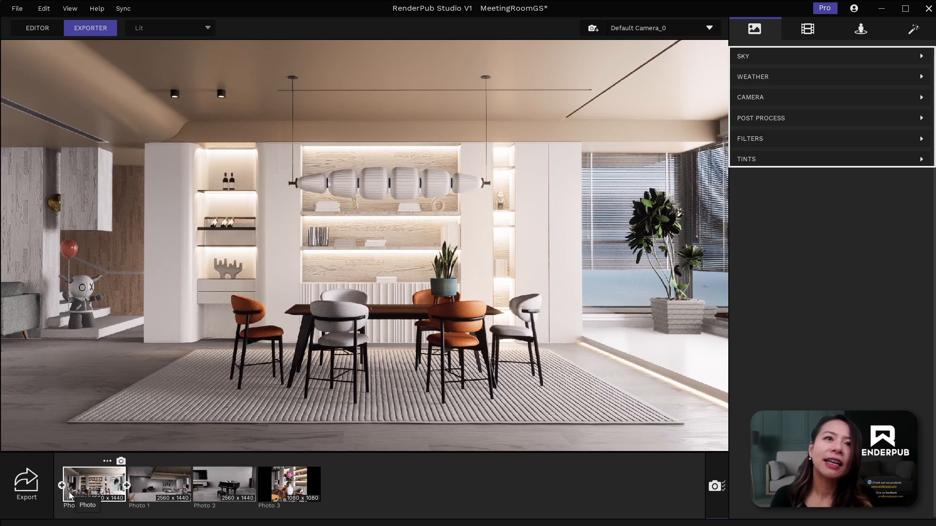
left_click(807, 30)
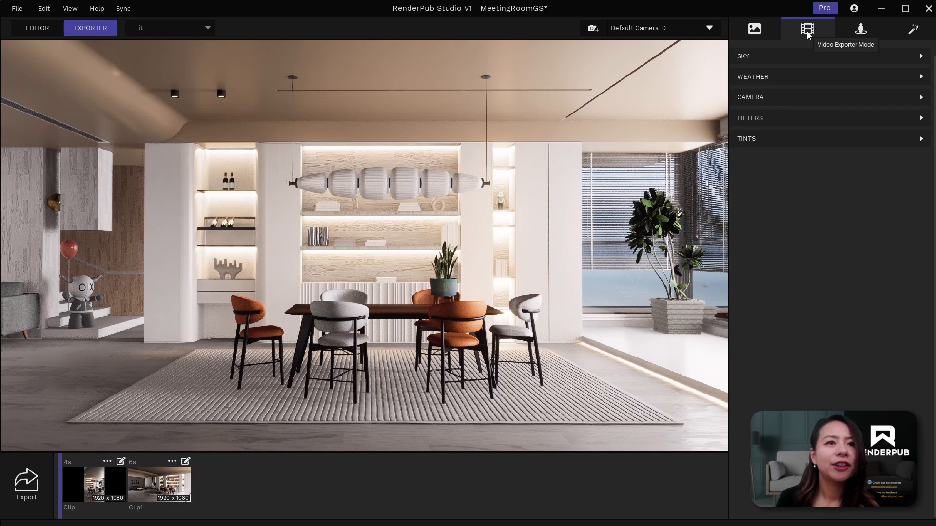
left_click(163, 493)
double_click(163, 494)
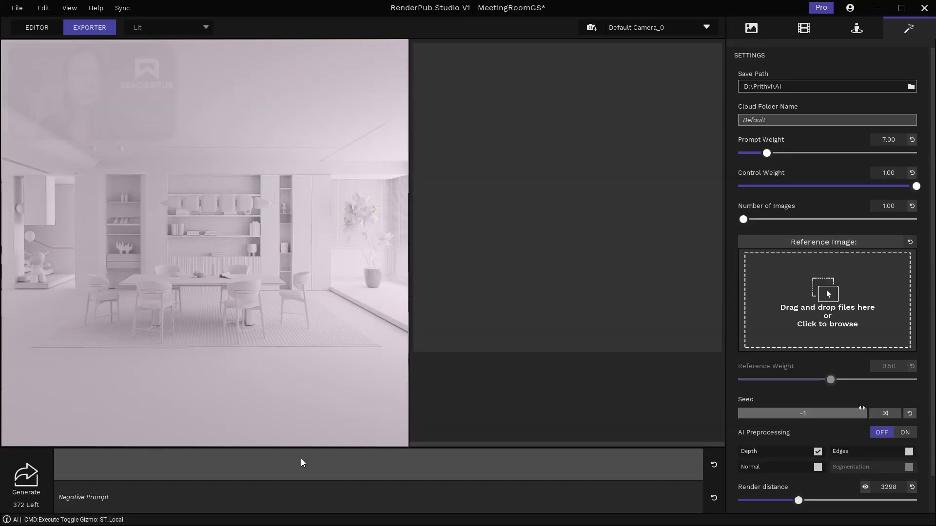
Generate an AI image with the prompt "A sophisticated office meeting space with a professional yet stylish ambience".
type("sophisticated of")
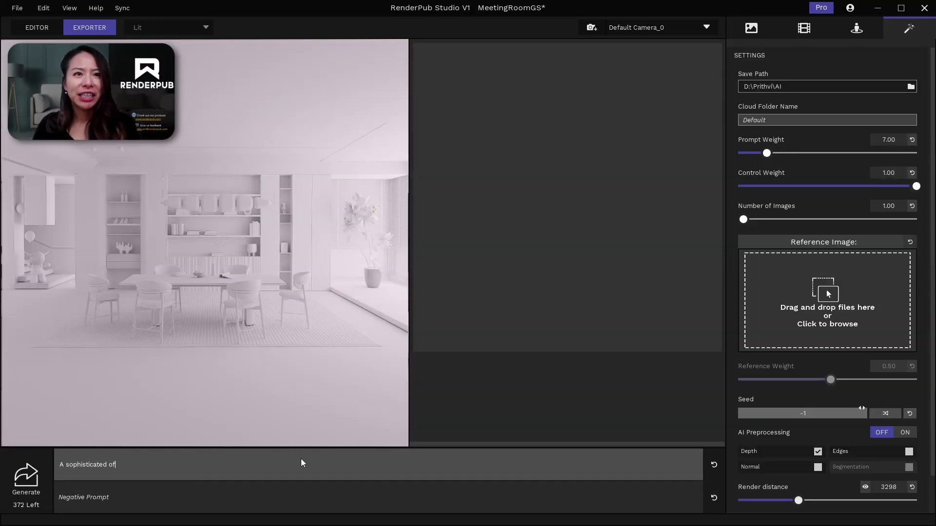
type("fice meeting space ")
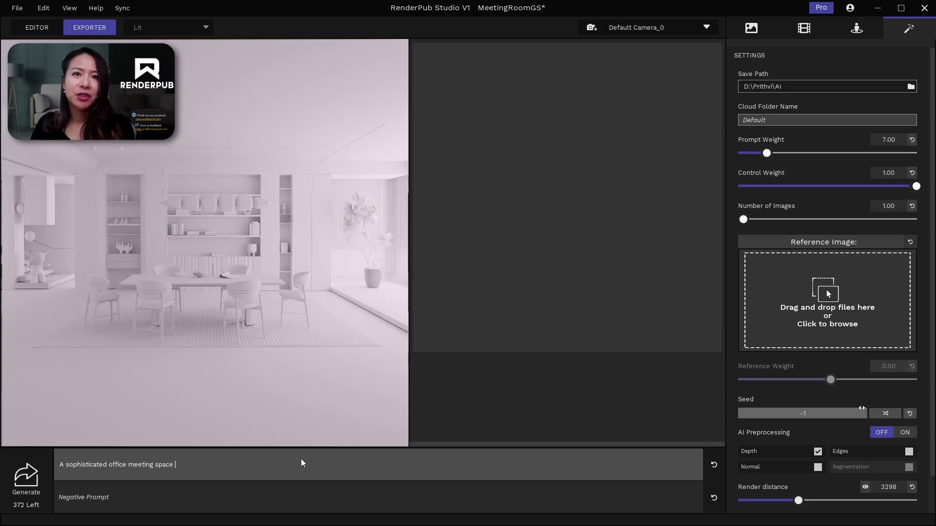
type("with a professio")
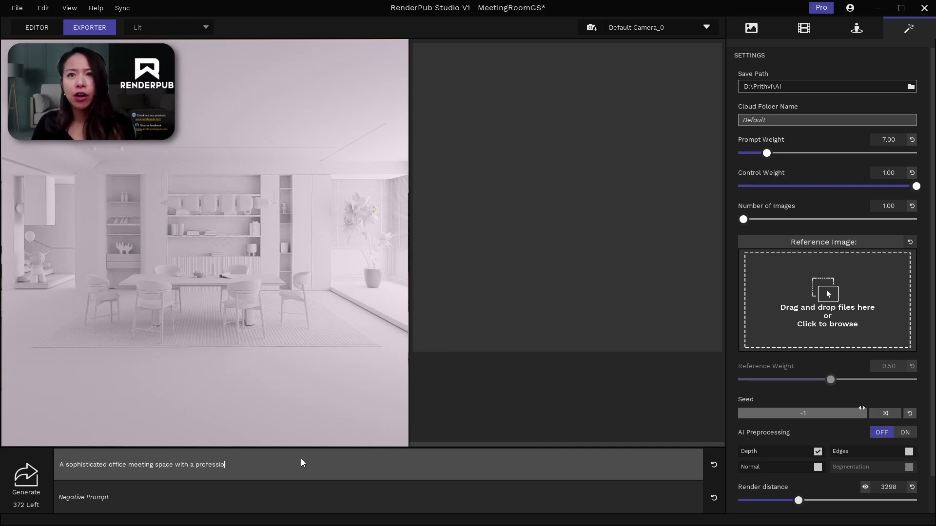
type("nal yet styli")
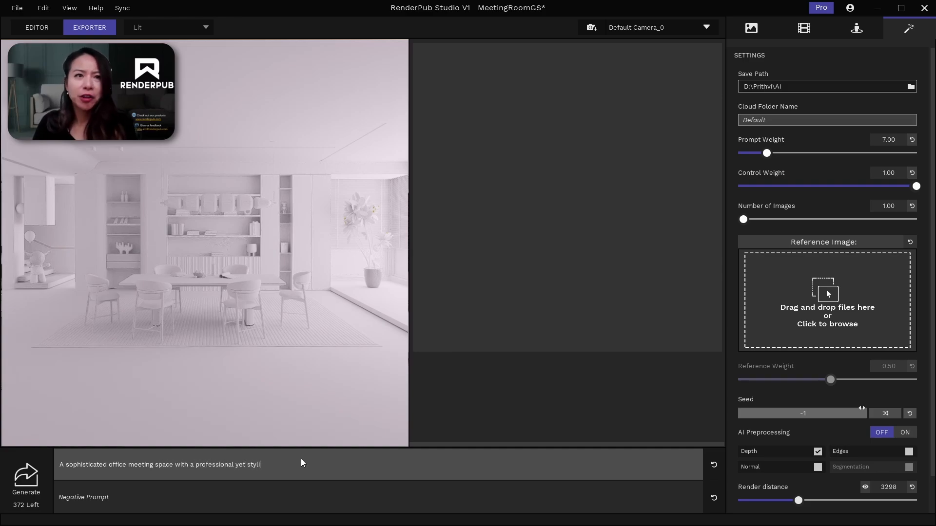
type("sh ambience")
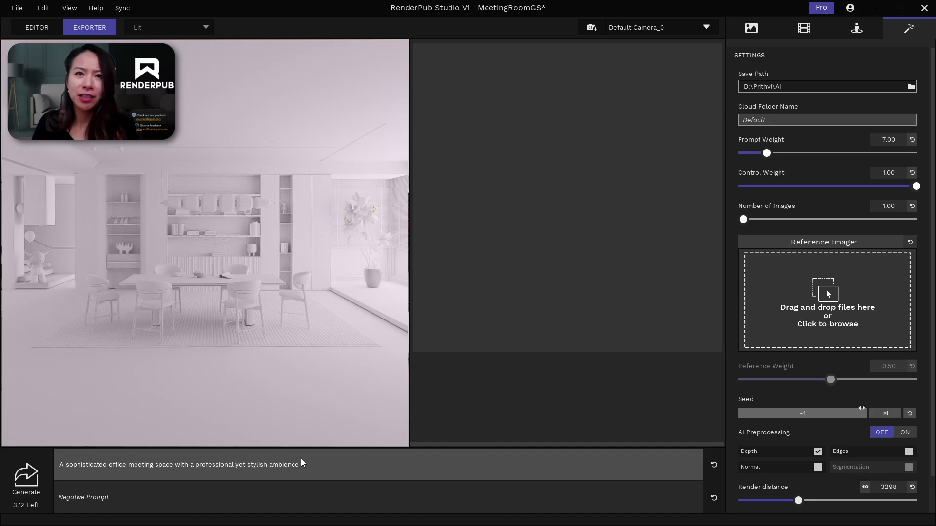
left_click(31, 478)
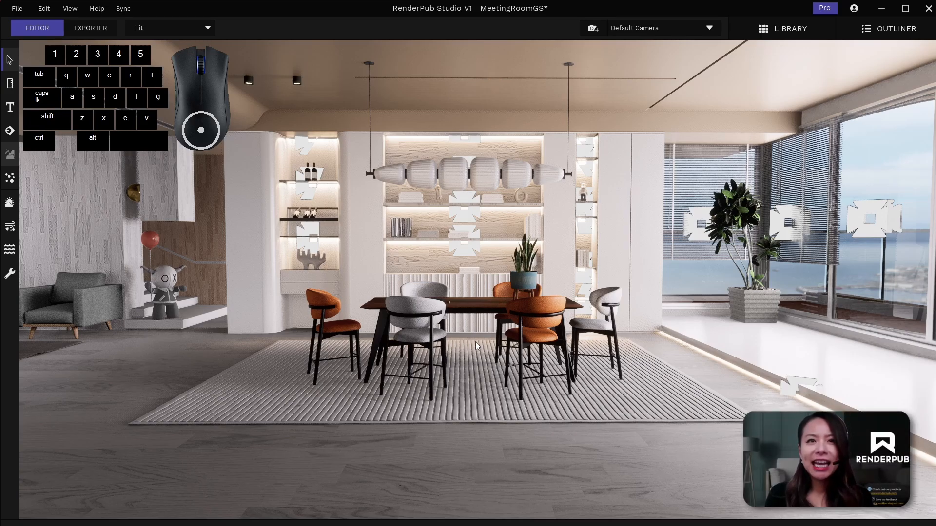
Fly the editor camera through the meeting room, moving forward, backward, sideways, up and down.
right_click_drag(475, 341, 476, 341)
key("w")
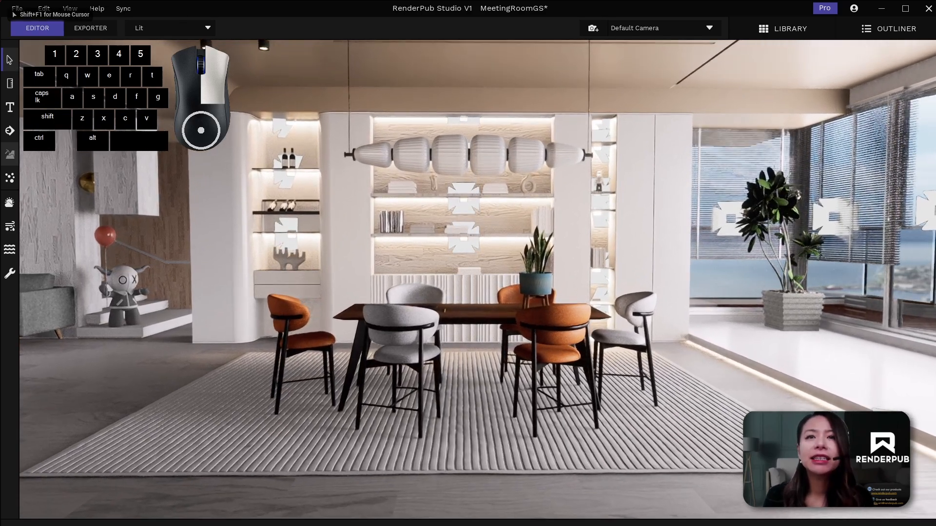
key("s")
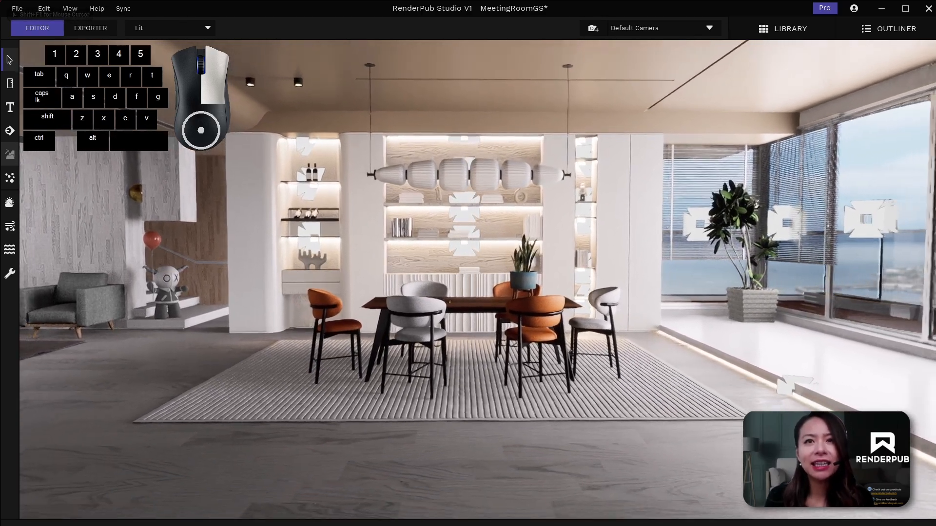
key("a")
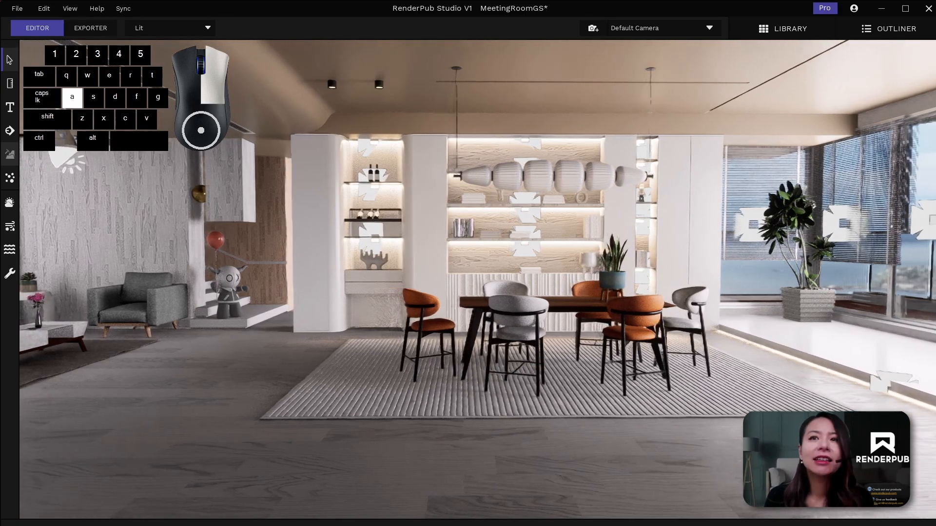
key("d")
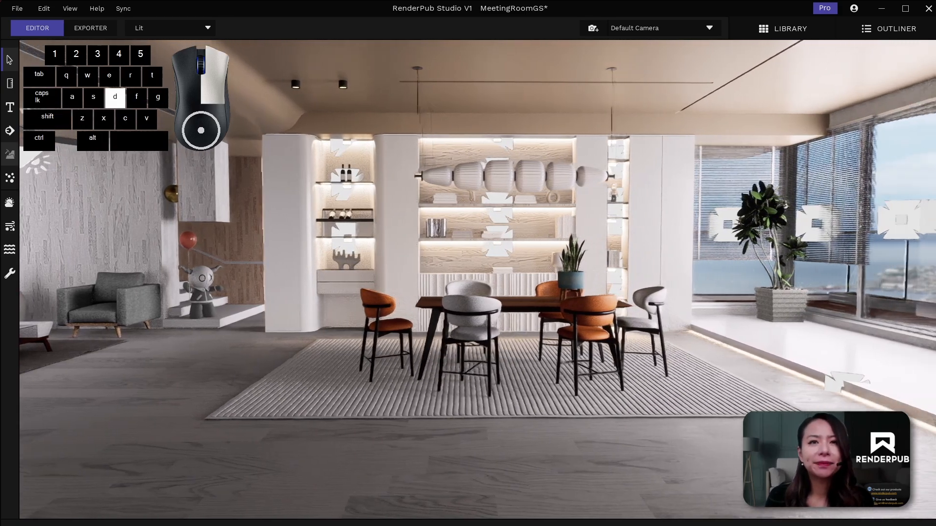
key("e")
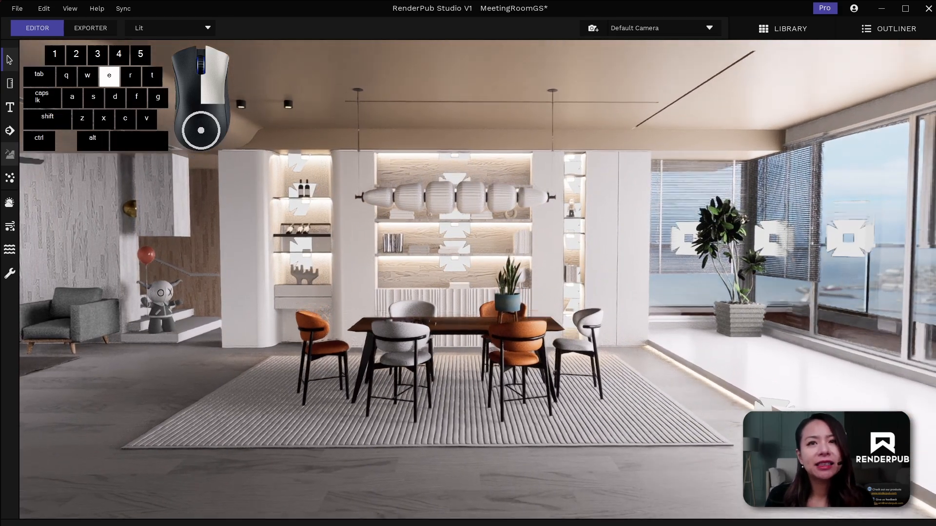
key("q")
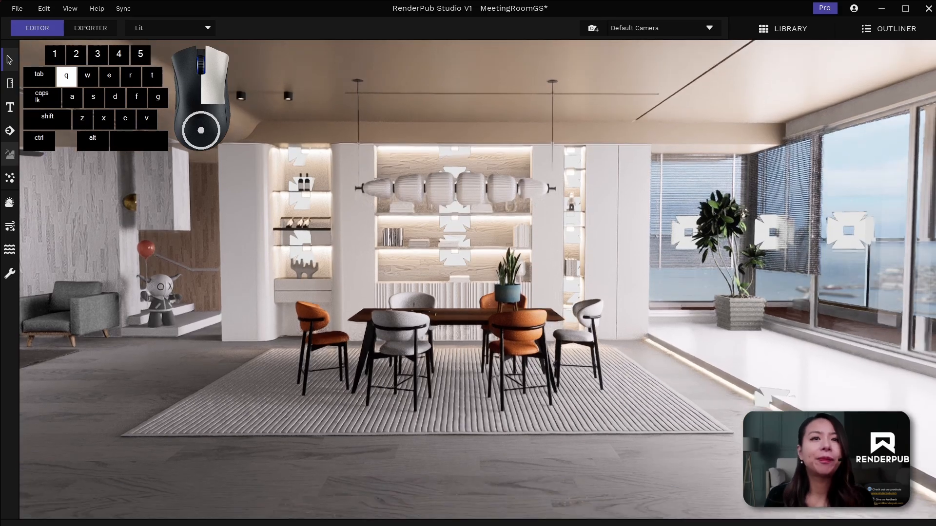
key("a")
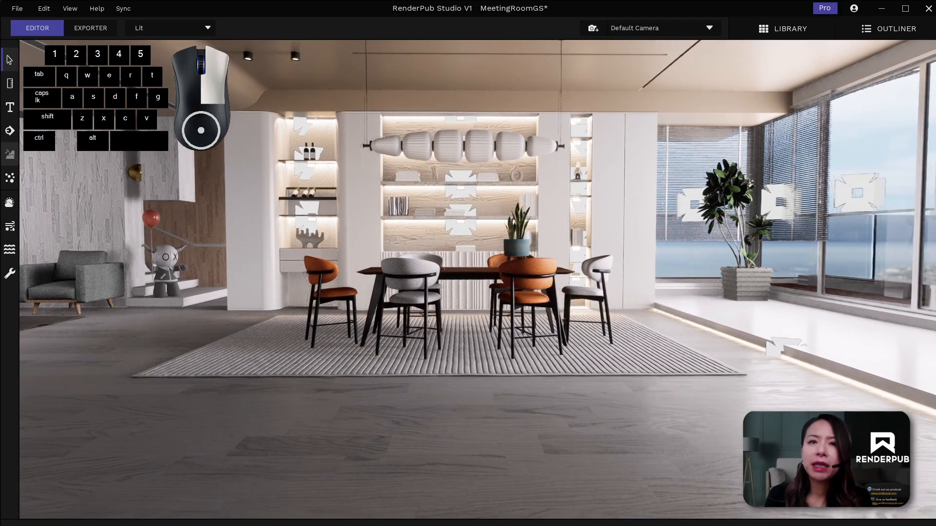
Raise the camera speed to 650 while flying around the dining table, and lower the speed again.
scroll(478, 280, "up", 7)
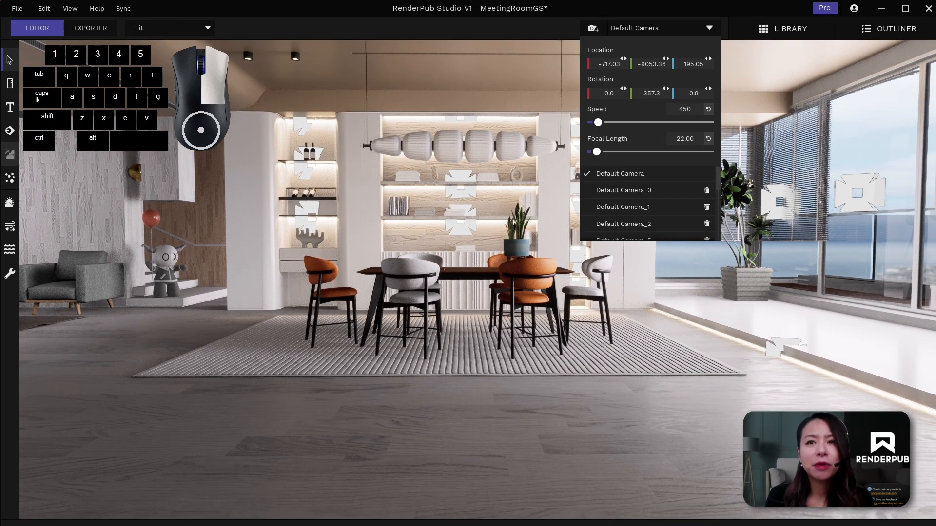
key("w")
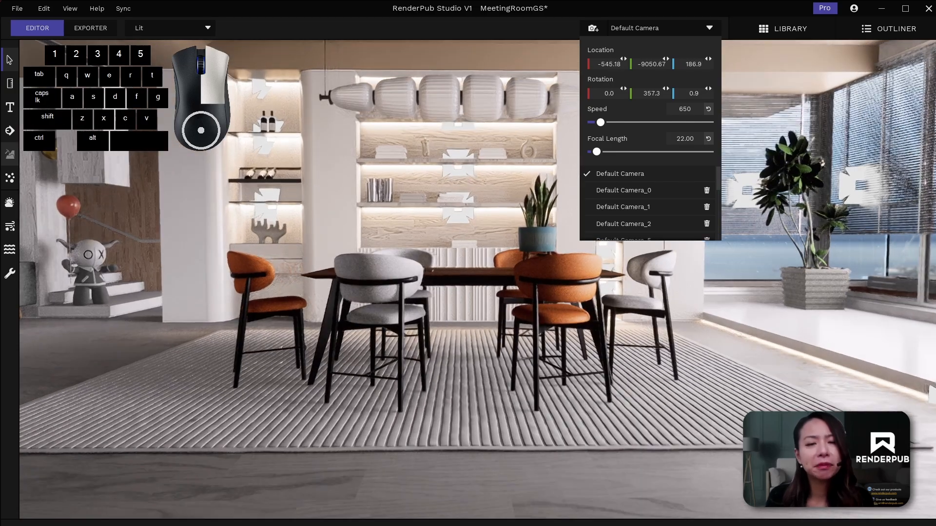
key("a")
mouse_move(477, 279)
right_mouse_down()
mouse_move(552, 275)
mouse_move(477, 275)
right_mouse_up()
scroll(477, 279, "down", 7)
key("d")
key("s")
key("w")
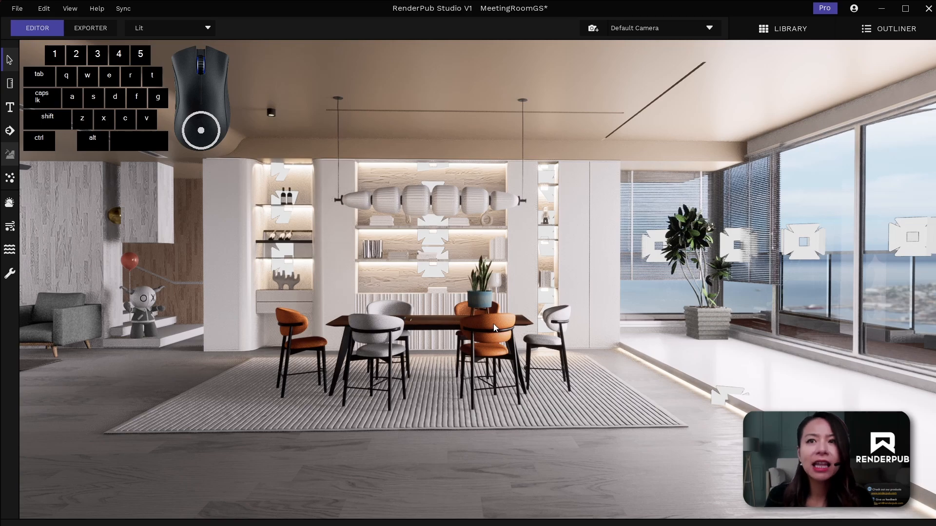
Select the front orange chair, toggle its gizmo to world space, and cycle through the rotate, scale and move modes.
left_click(493, 324)
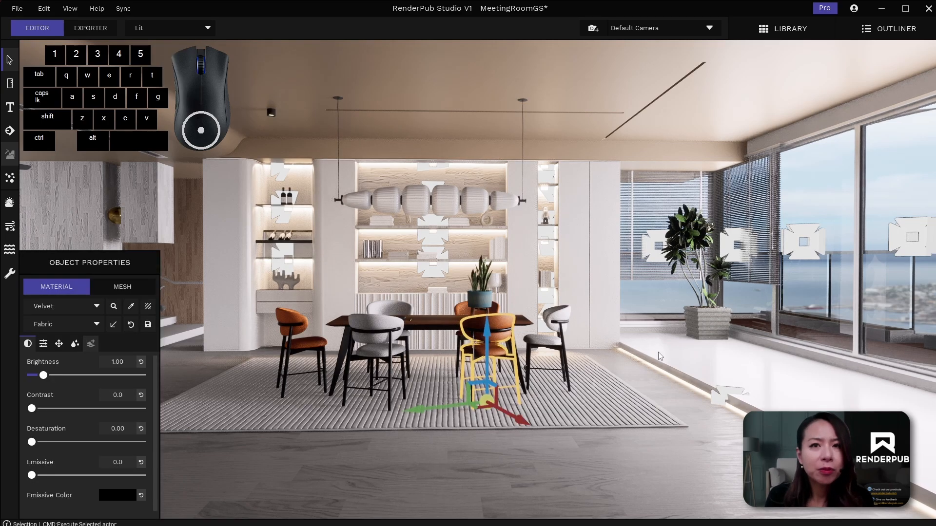
key("grave")
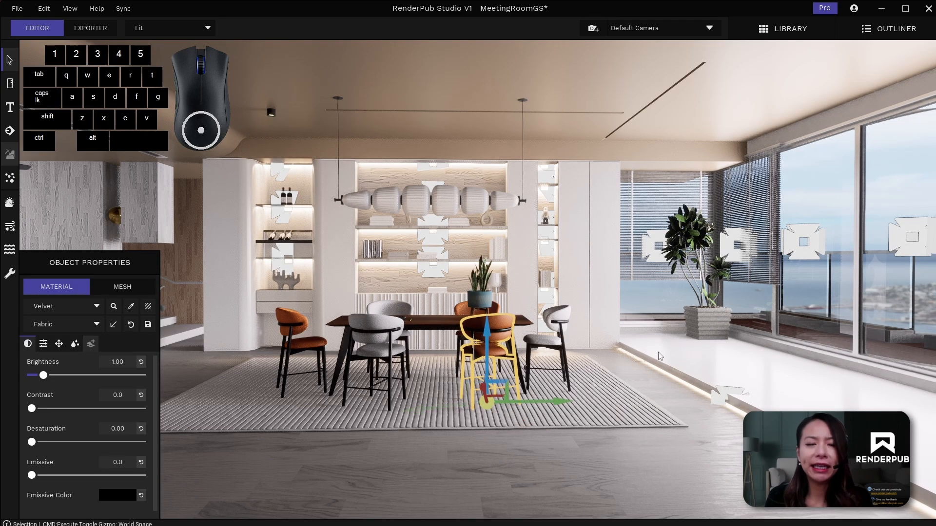
key("space")
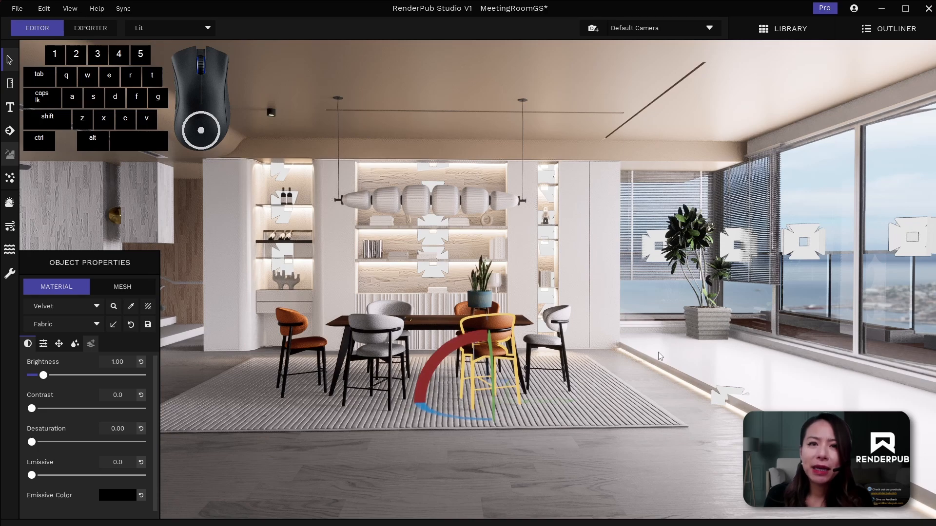
key("space")
key("space")
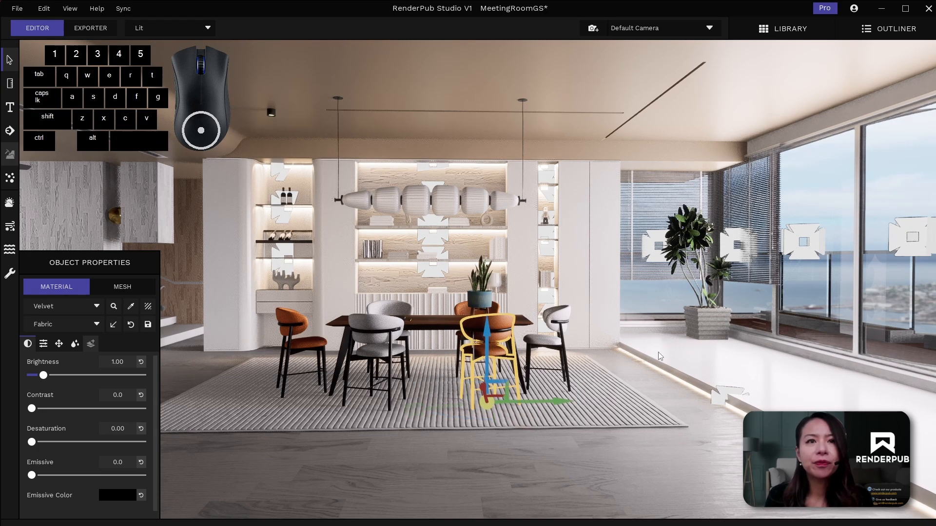
key("space")
key("r")
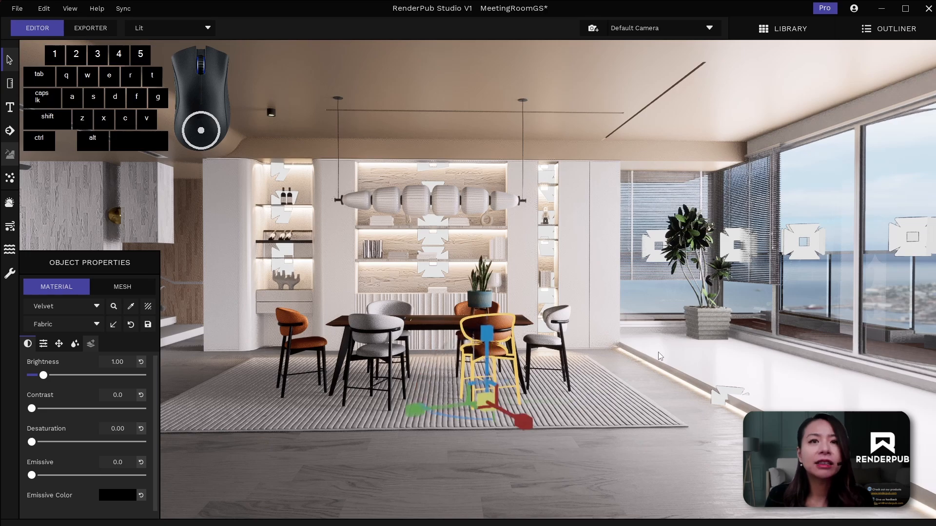
key("w")
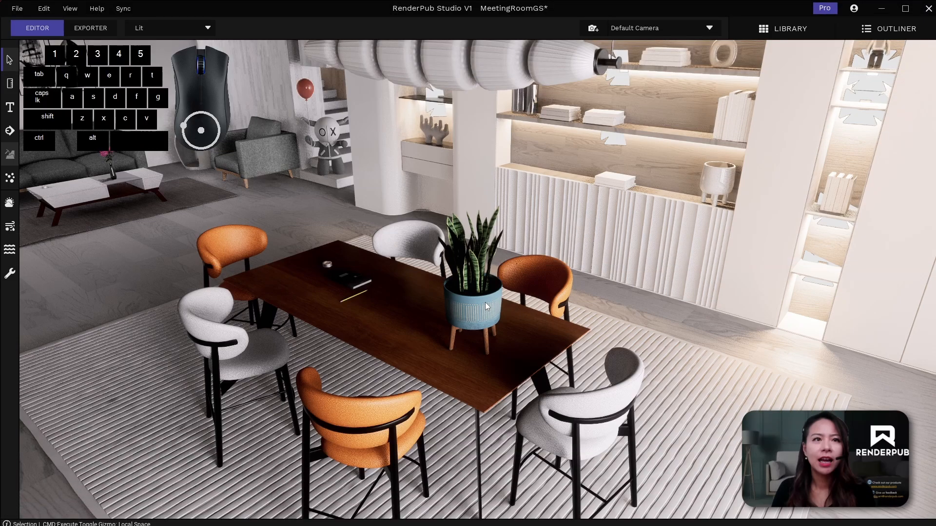
Move the potted snake plant across the table in world space to about X -156.5 and Y -8997.6.
left_click(482, 303)
key("ctrl+grave")
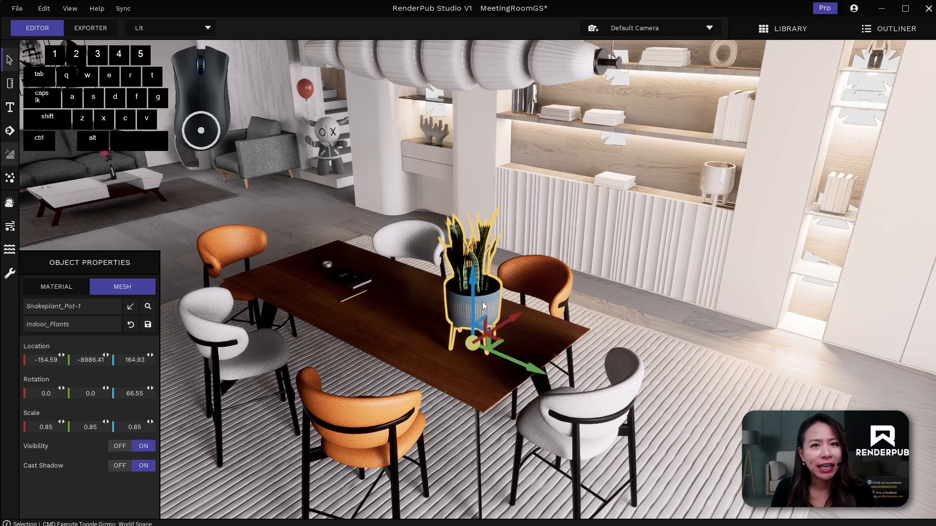
left_click_drag(516, 321, 499, 325)
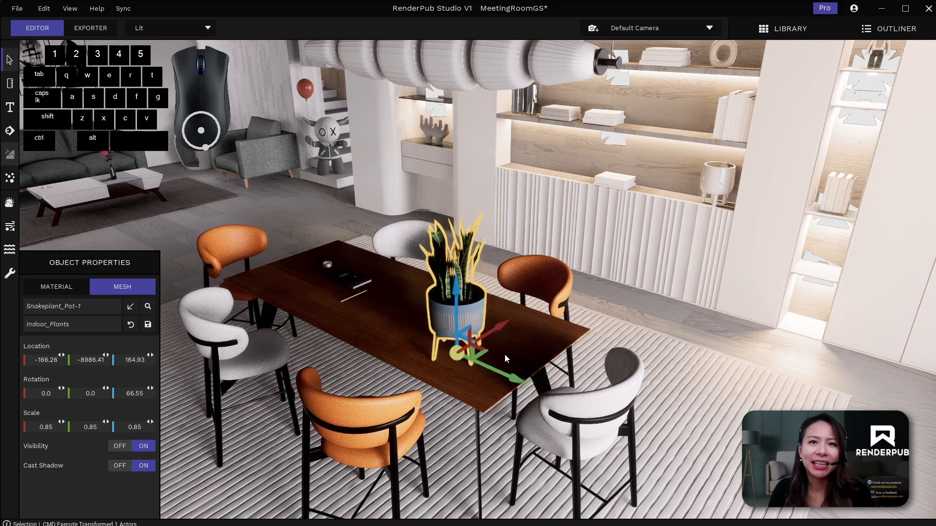
left_click_drag(507, 382, 487, 374)
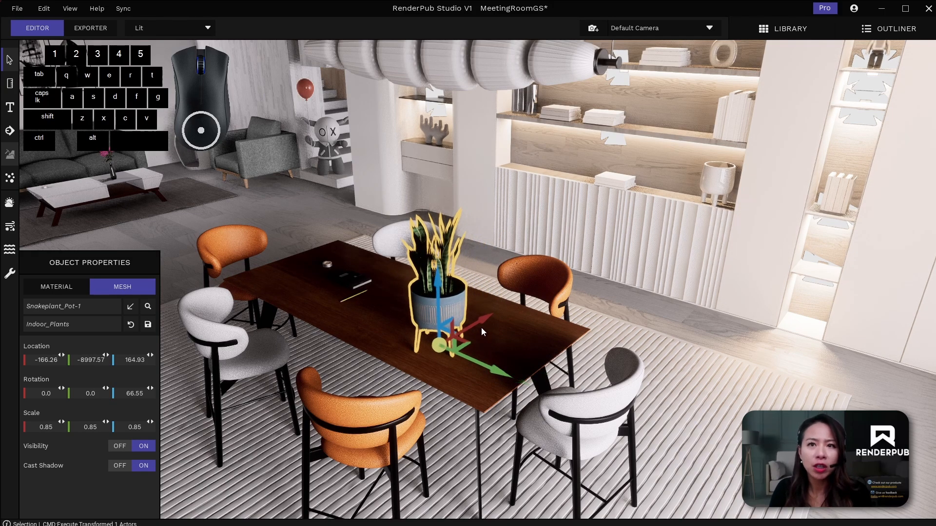
left_click_drag(488, 323, 494, 317)
Rotate the snake plant to about -29° around its vertical axis and scale it uniformly to 0.89.
key("e")
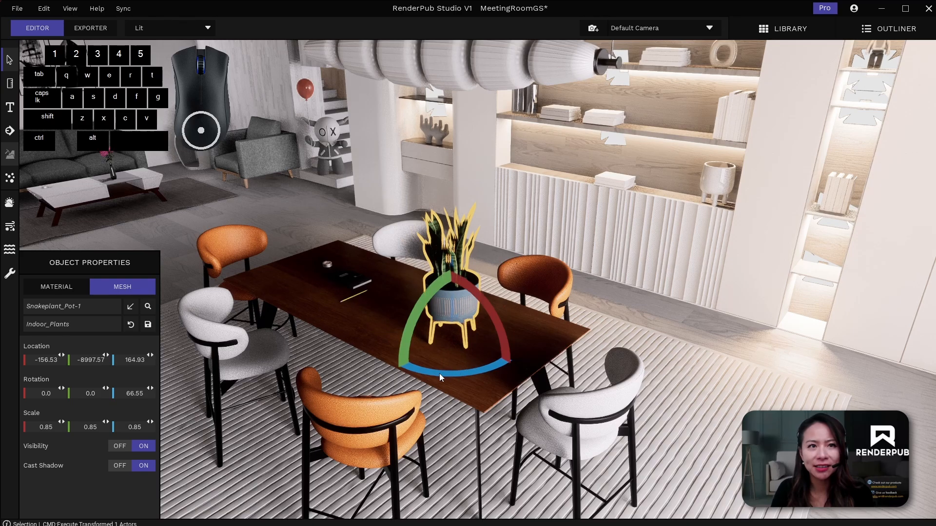
left_click_drag(441, 376, 535, 345)
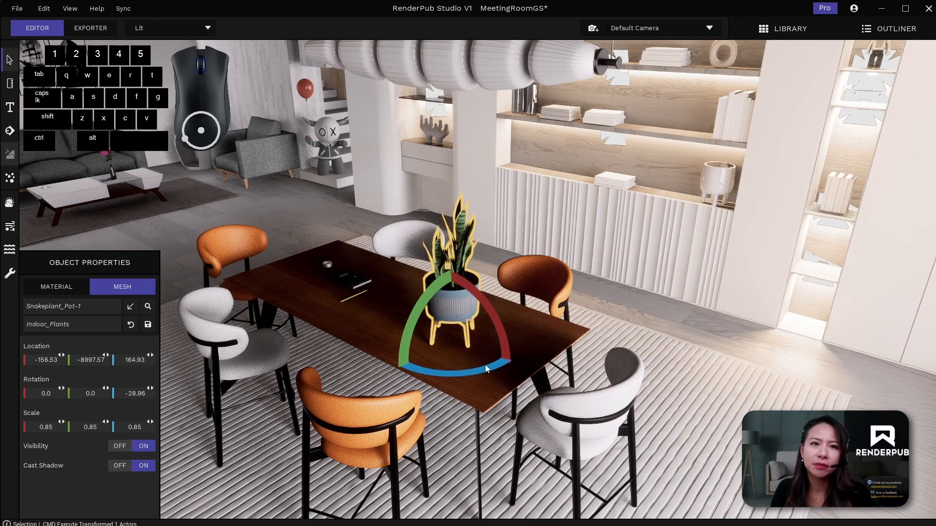
key("r")
mouse_move(449, 345)
left_mouse_down()
mouse_move(424, 345)
mouse_move(453, 339)
mouse_move(445, 341)
left_mouse_up()
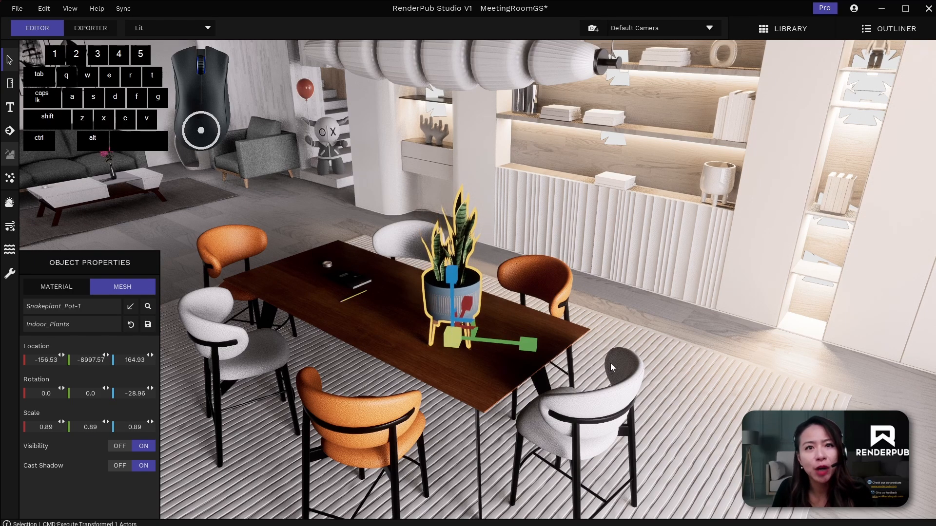
key("shift")
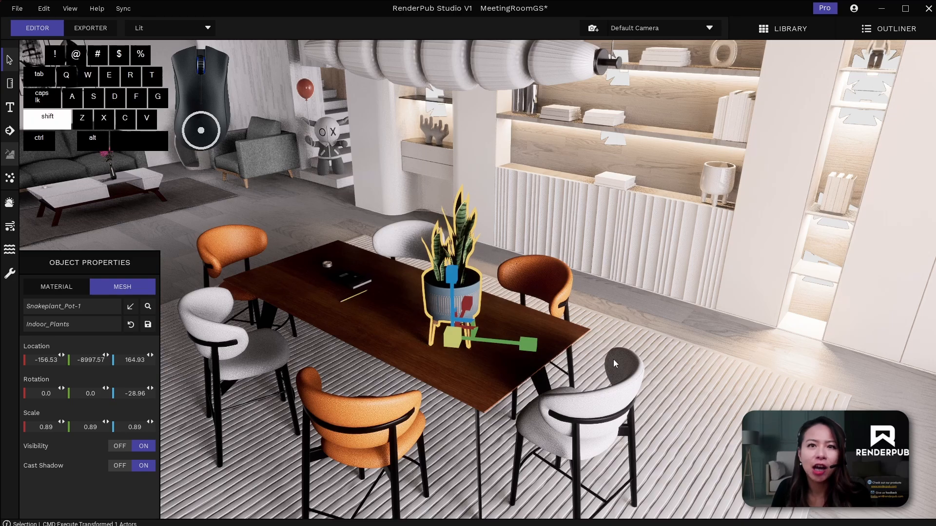
Import the grand piano FBX file from the Downloads folder into the scene.
key("shift+1")
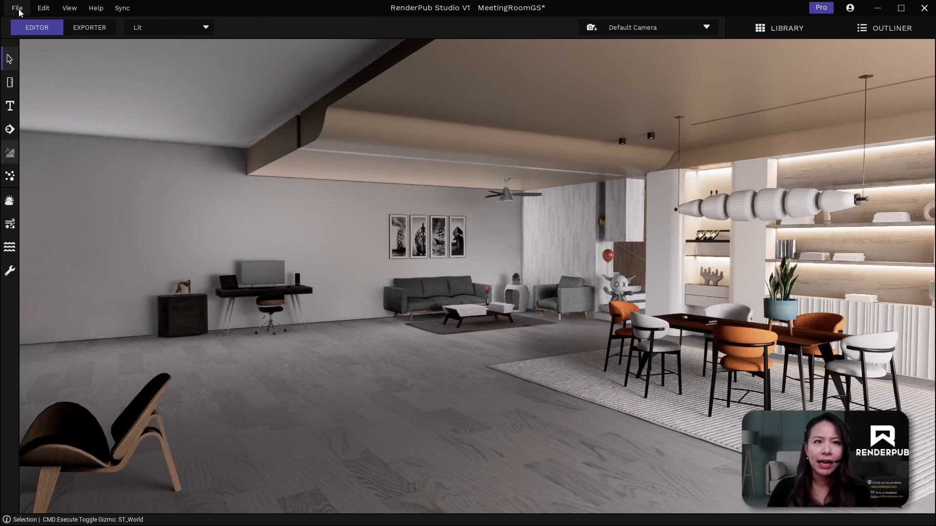
left_click(18, 8)
left_click(33, 57)
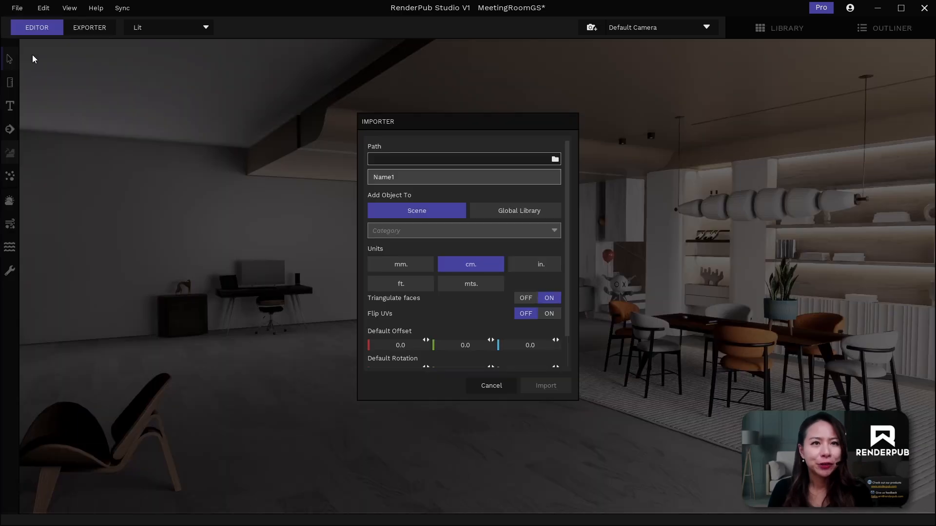
left_click(555, 159)
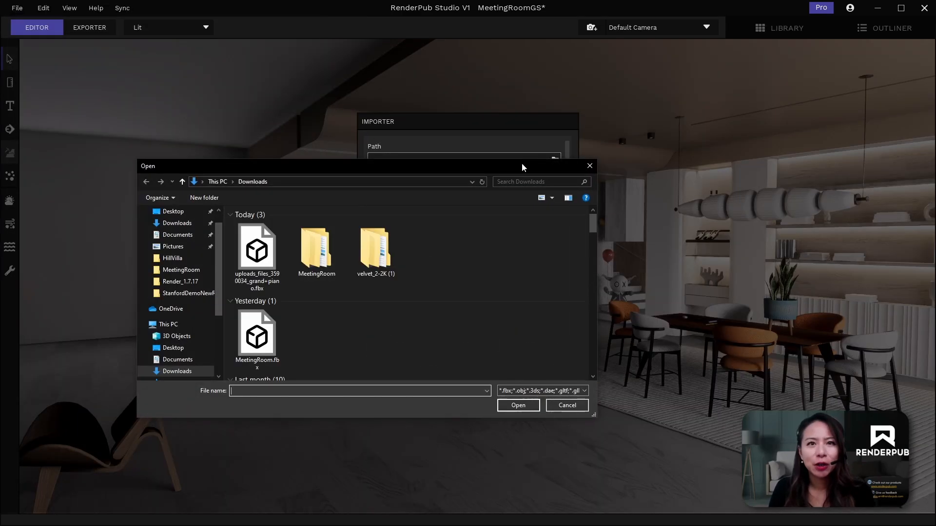
double_click(266, 245)
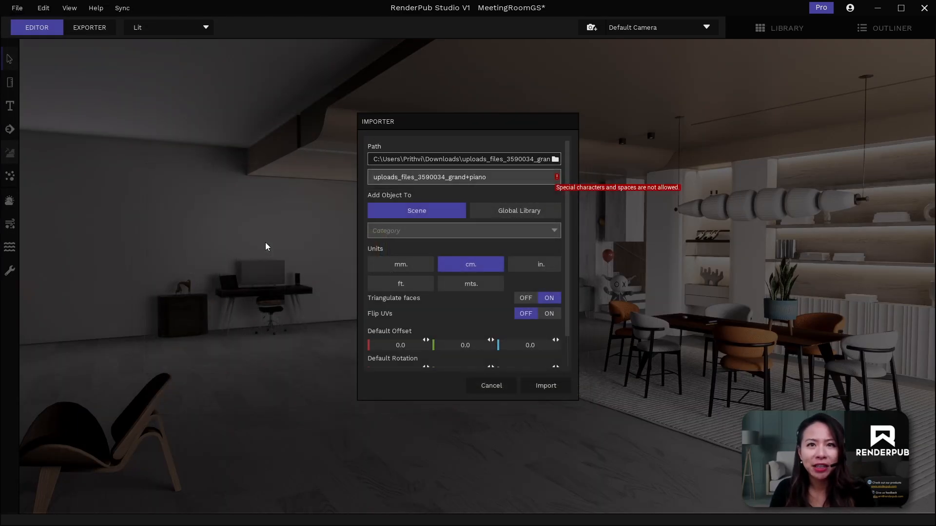
left_click(542, 385)
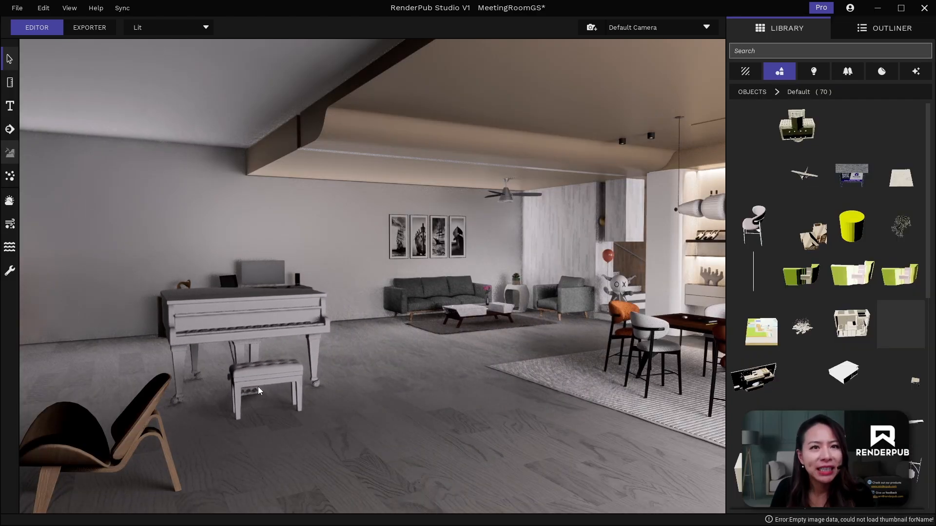
Place the piano and its bench in front of the desk and rotate them around the vertical axis towards the dining area.
left_click(259, 382)
left_click(270, 328)
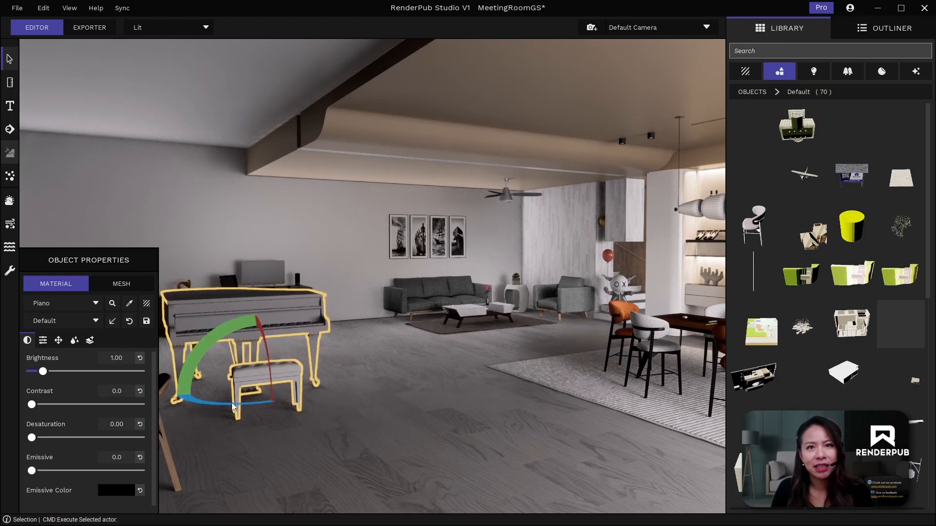
left_click_drag(231, 403, 278, 404)
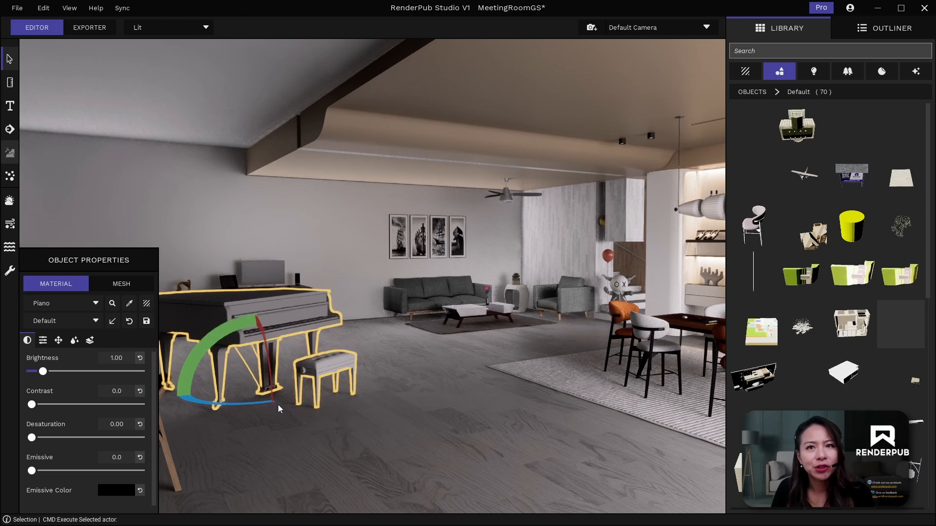
left_click(358, 422)
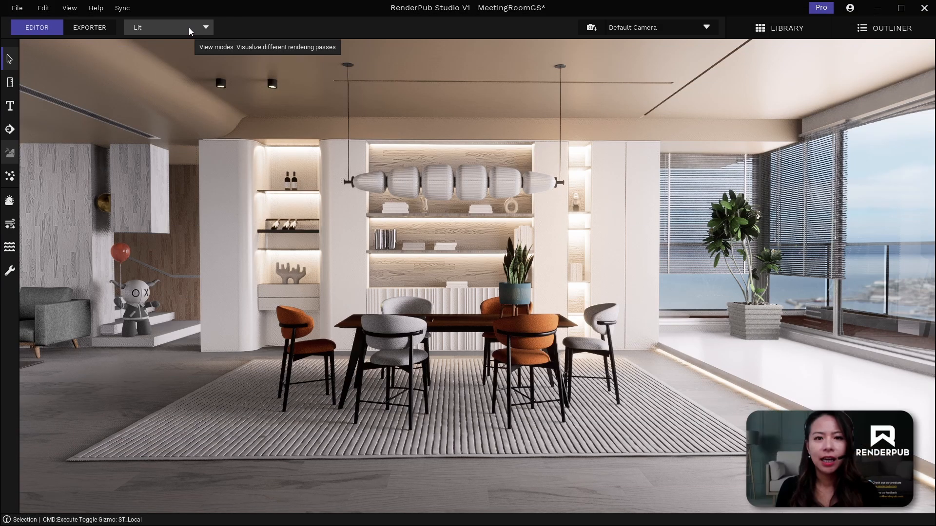
Switch the viewport's view mode to Unlit and then to Path Tracing.
left_click(189, 27)
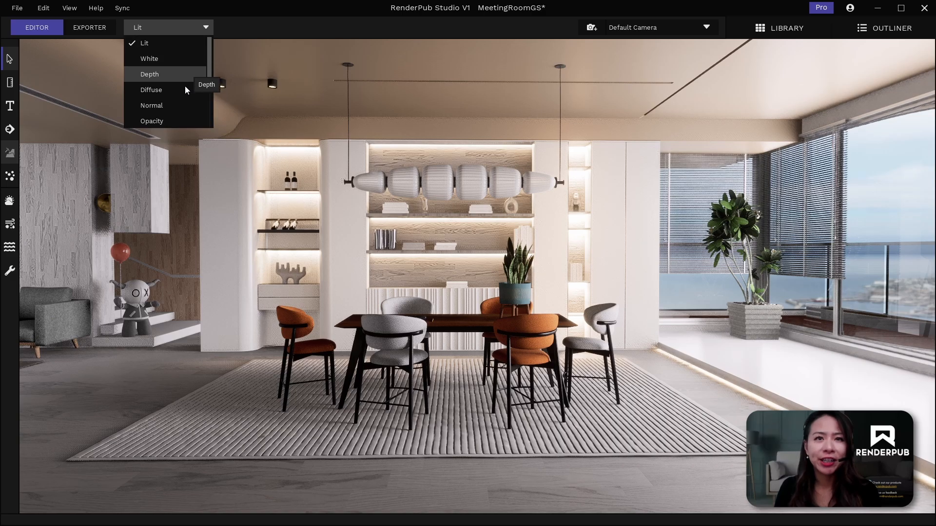
scroll(181, 104, "down", 3)
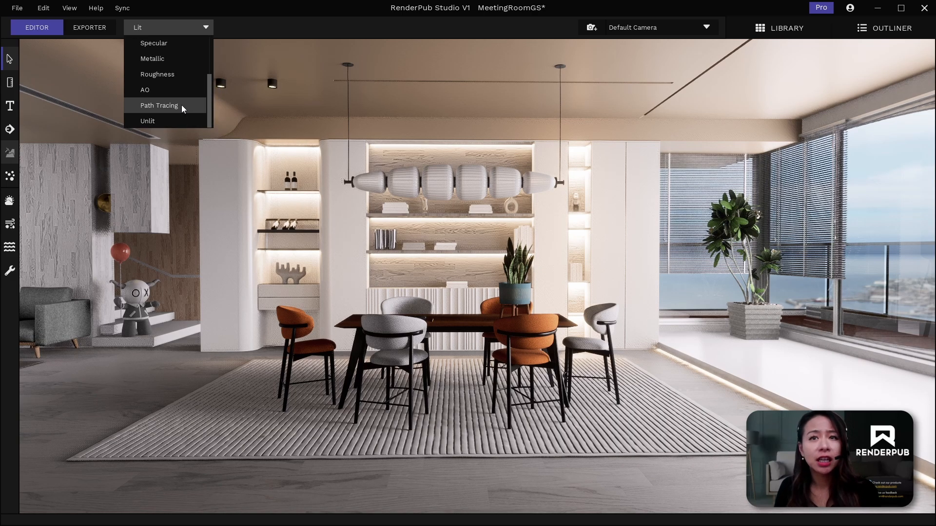
left_click(175, 118)
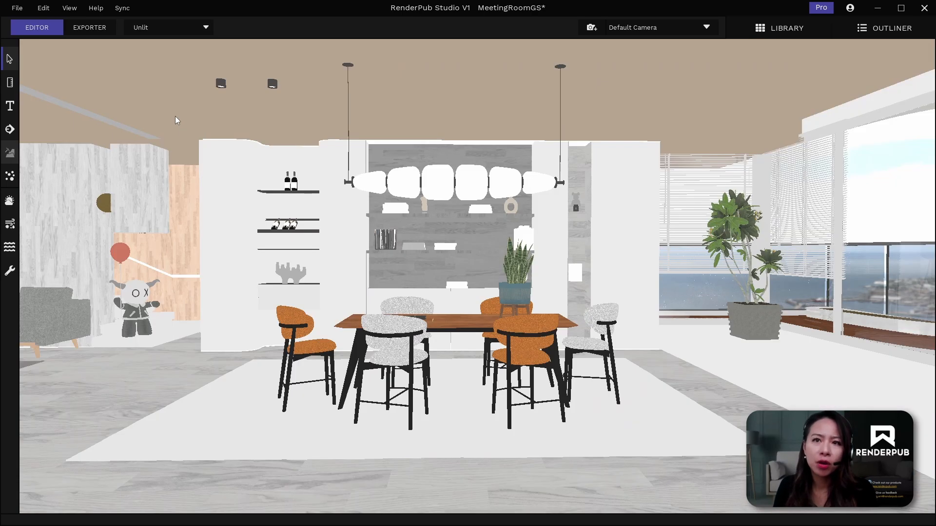
left_click(176, 29)
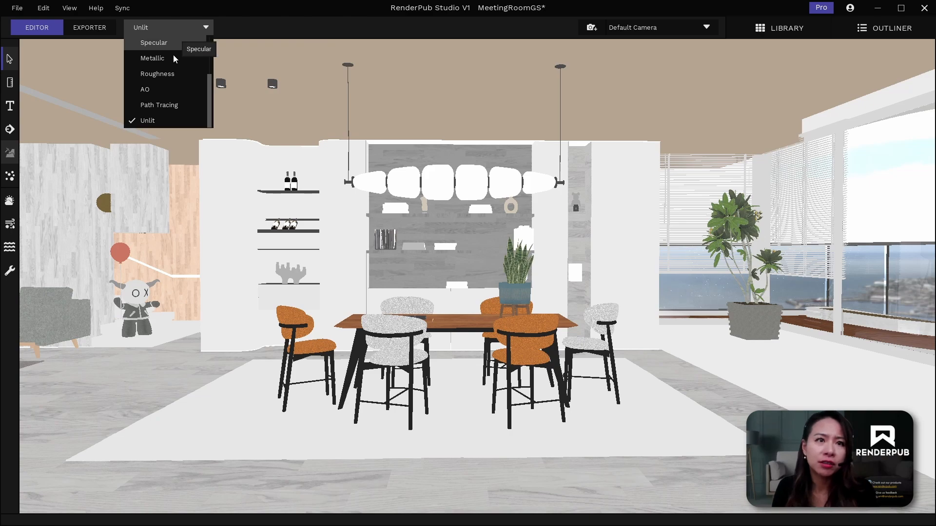
left_click(168, 105)
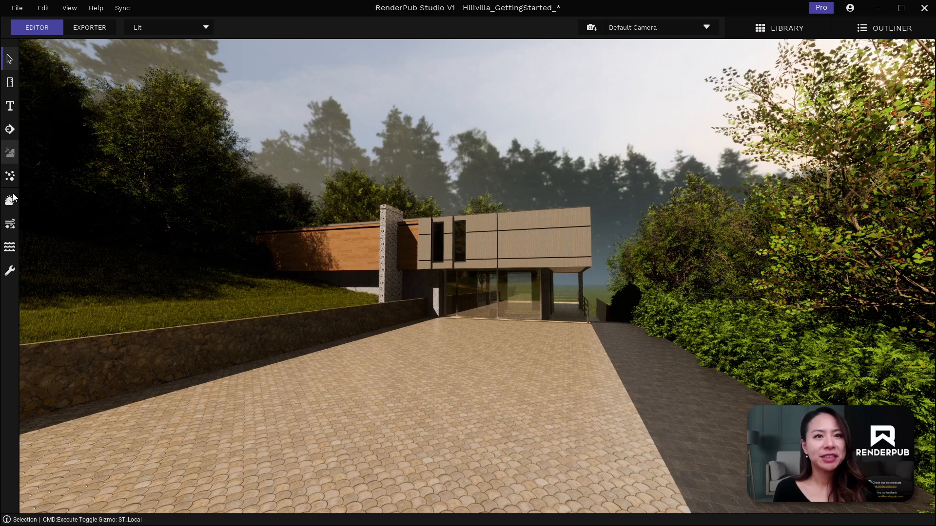
Replace the hill villa's HDRI sky image with an overcast rocky landscape from the HDRI Library.
left_click(11, 199)
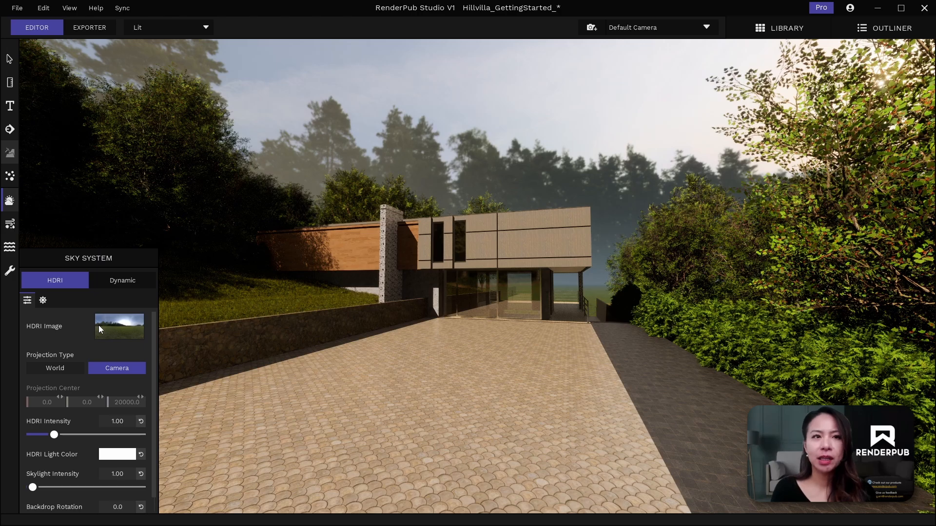
left_click(129, 314)
scroll(473, 255, "down", 5)
scroll(472, 255, "down", 6)
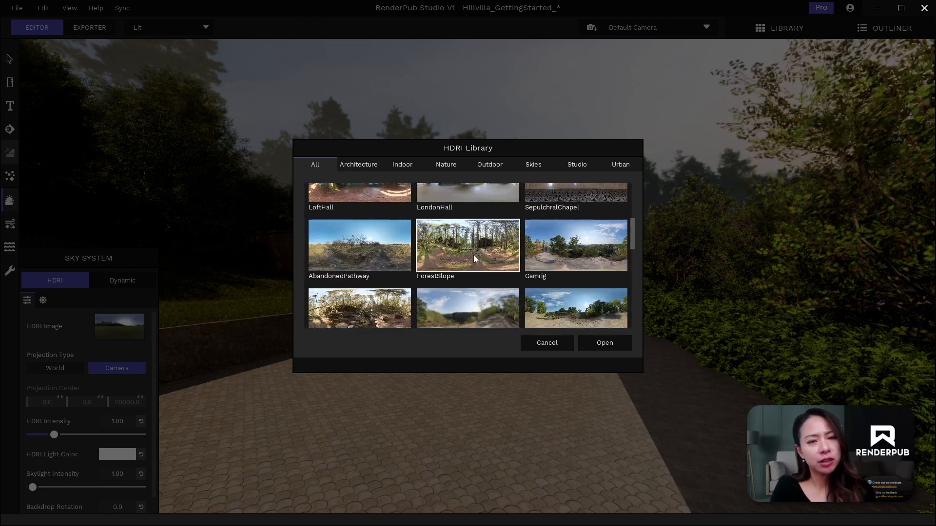
left_click(580, 234)
left_click(604, 342)
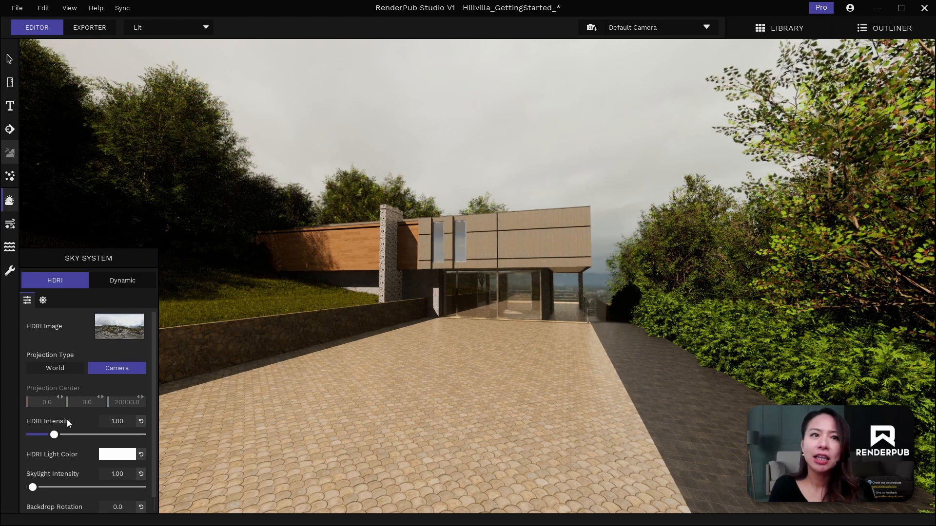
Set the HDRI intensity to 4 and the skylight intensity to 2.
scroll(61, 424, "down", 1)
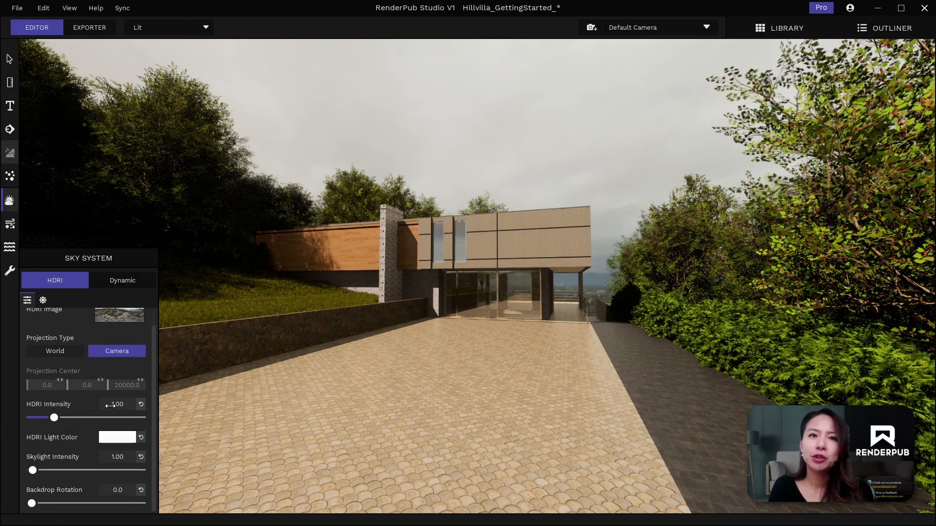
left_click(111, 406)
type("4")
key("Return")
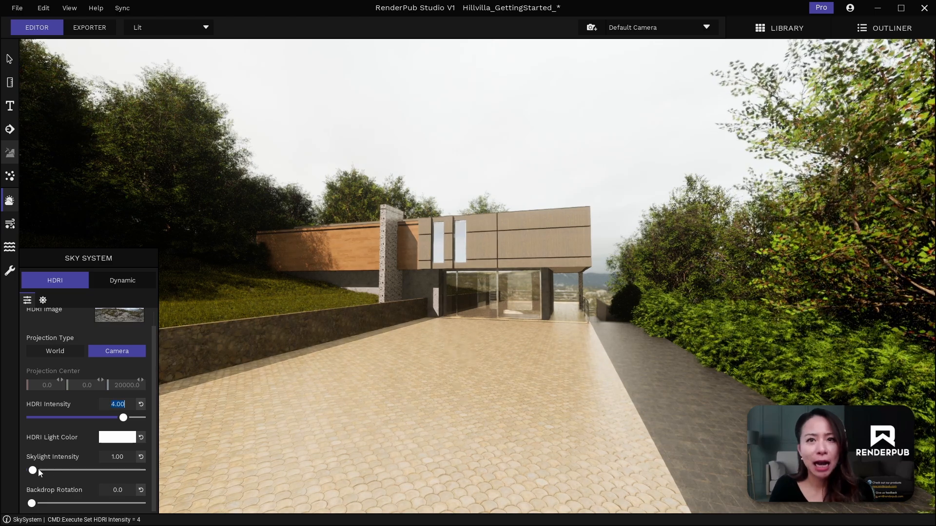
left_click_drag(33, 471, 40, 471)
left_click(119, 458)
type("2")
key("Return")
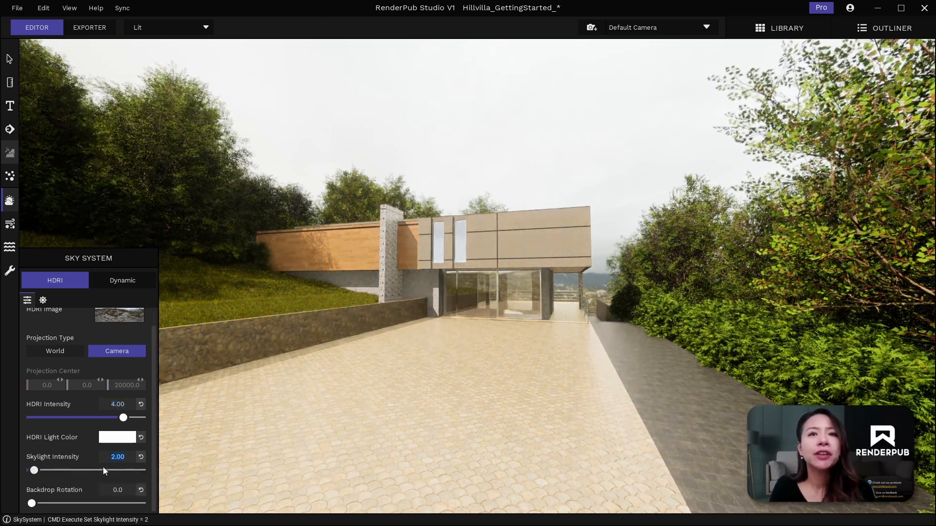
Rotate the HDRI backdrop to about 264.5 and set the HDRI intensity to 2.
left_click_drag(31, 502, 116, 504)
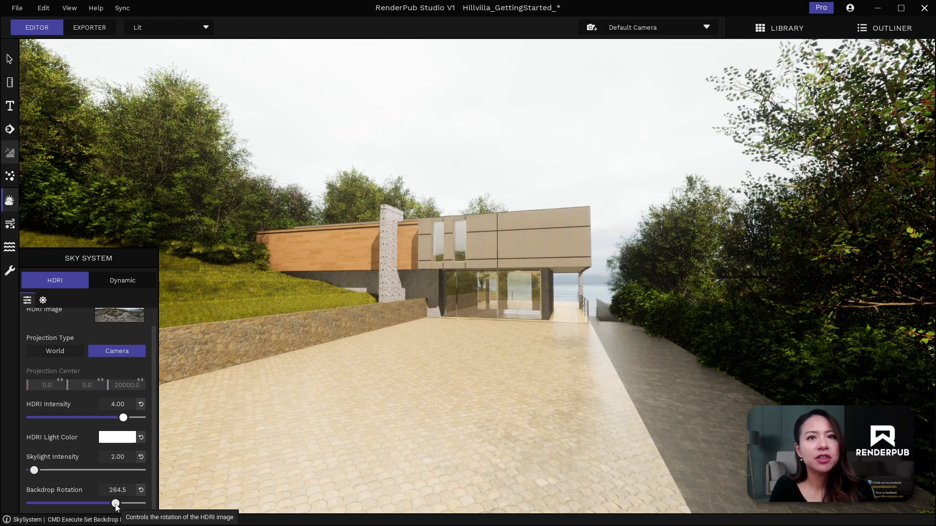
key("Return")
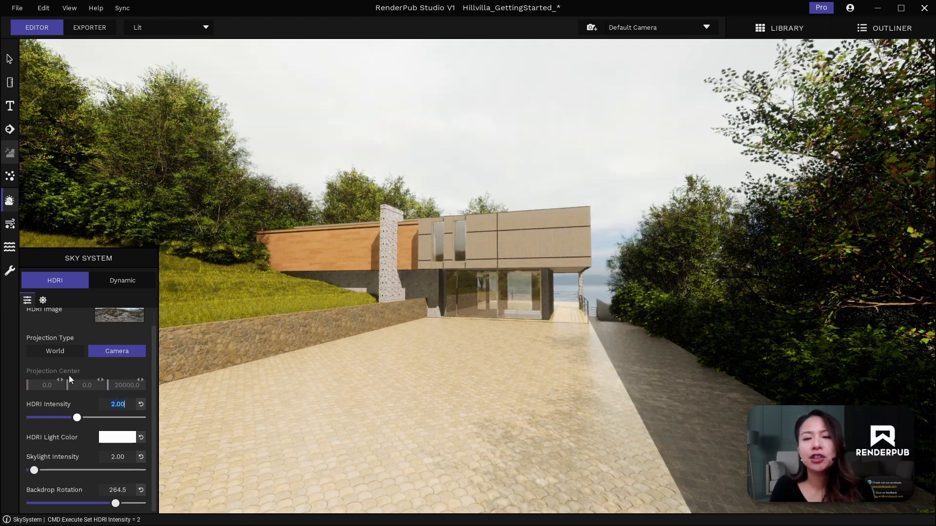
Set the HDRI sun position to about 0.13, 0.69 and its shadow softness to about 0.49.
left_click(43, 299)
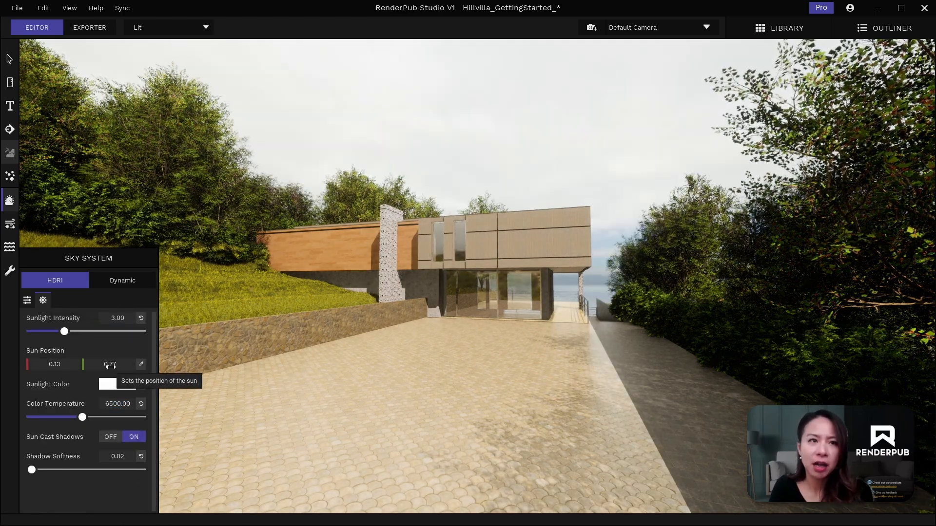
left_click_drag(110, 366, 106, 366)
left_click_drag(31, 469, 37, 469)
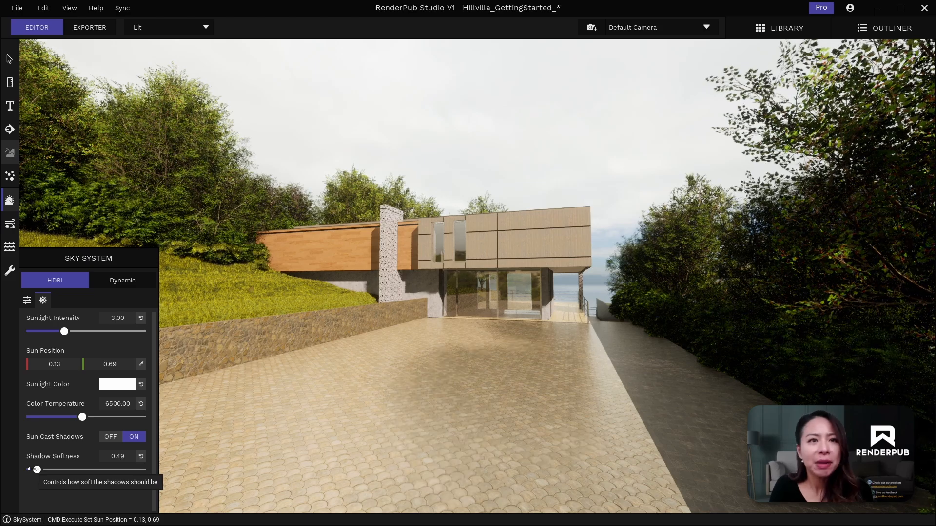
Switch the sky system to Dynamic and set the time of day to about 715.
left_click(117, 284)
left_click_drag(108, 332, 64, 336)
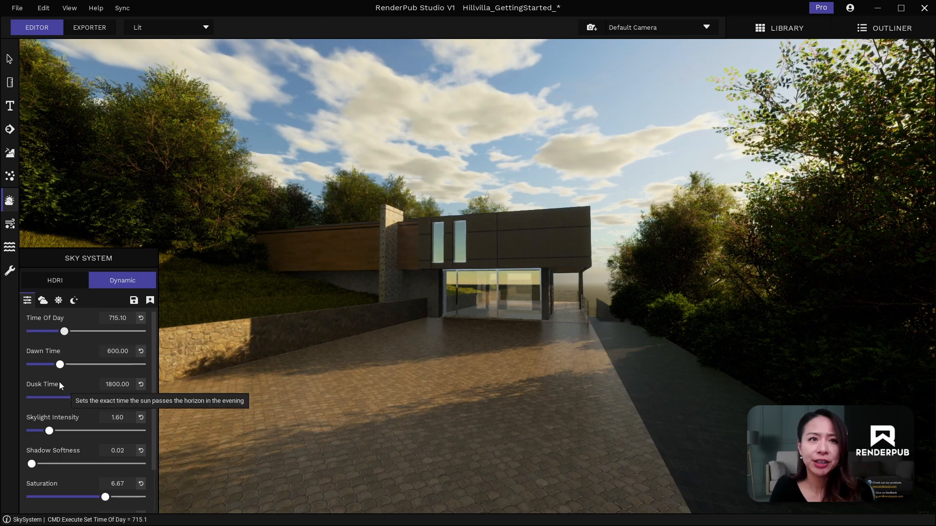
Set the dynamic sky's skylight intensity to about 2.08 and shadow softness to about 0.57, and open the cloud settings.
scroll(60, 414, "down", 1)
left_click_drag(47, 414, 52, 415)
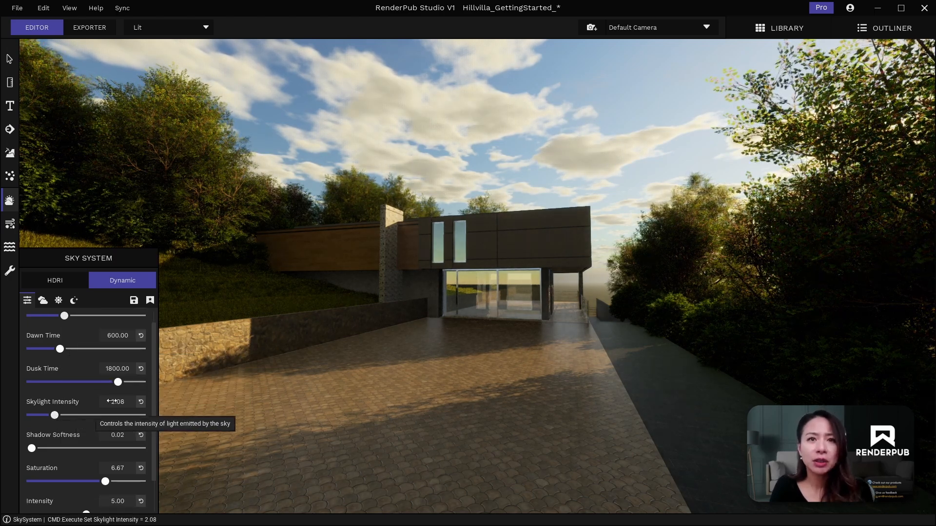
left_click_drag(31, 448, 35, 449)
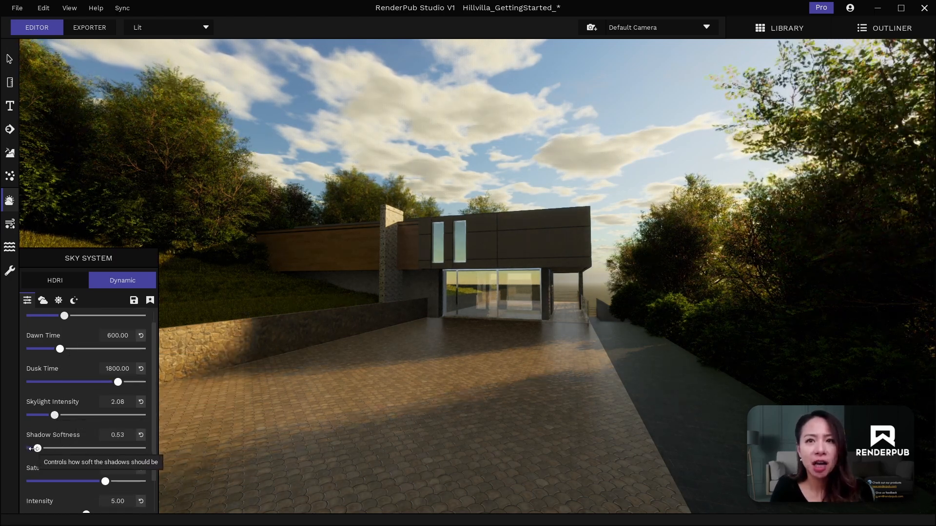
scroll(76, 469, "down", 1)
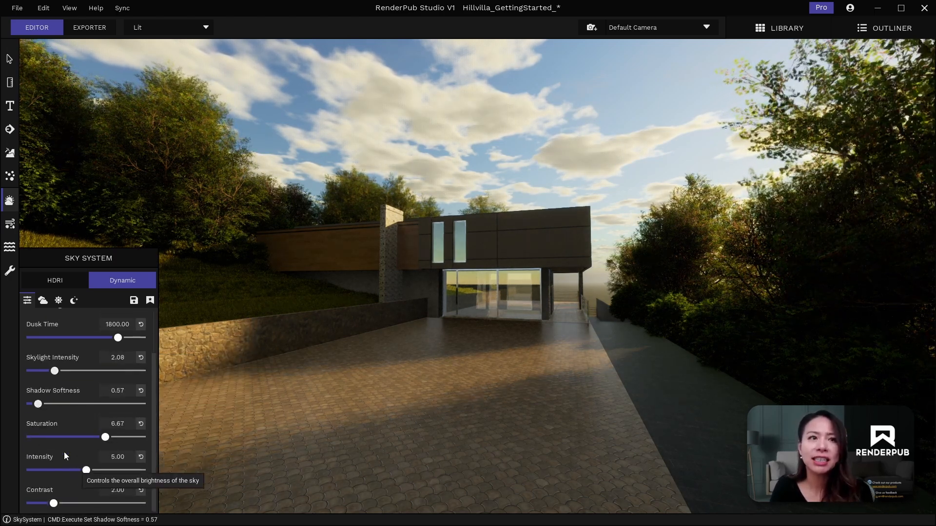
left_click(43, 300)
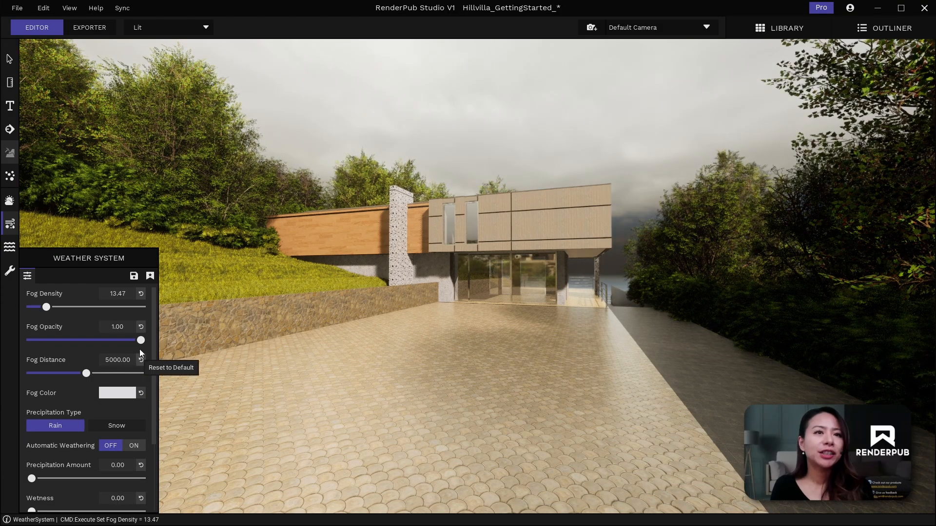
Set the weather's fog opacity to about 0.84 and change the view to Default Camera_0.
left_click_drag(121, 341, 126, 340)
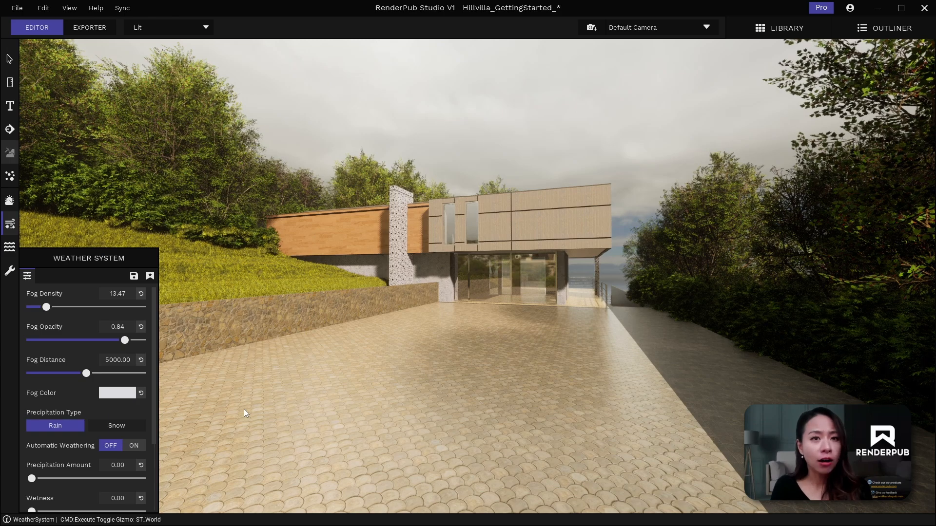
left_click(706, 27)
left_click(617, 189)
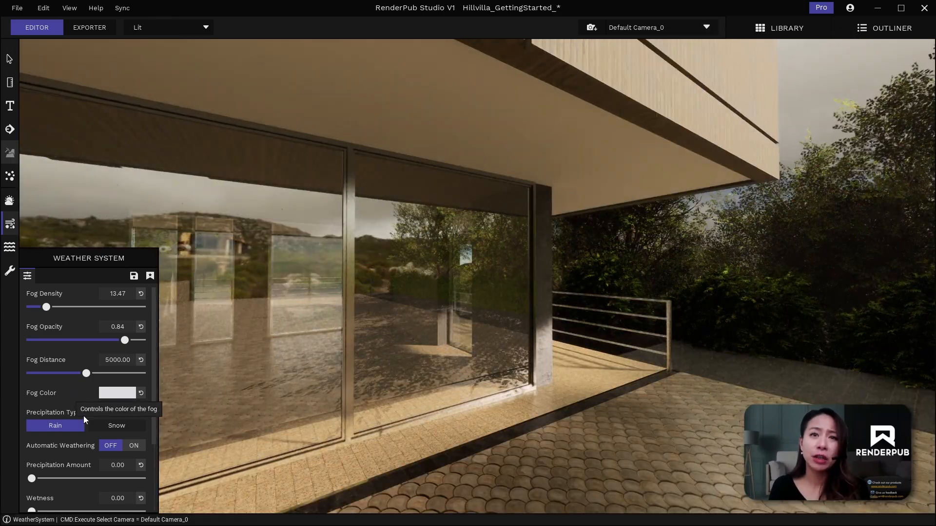
Enable automatic weathering for rain and set the precipitation amount to about 8.24.
scroll(97, 410, "down", 2)
left_click(138, 400)
left_click_drag(32, 431, 125, 431)
scroll(105, 406, "down", 2)
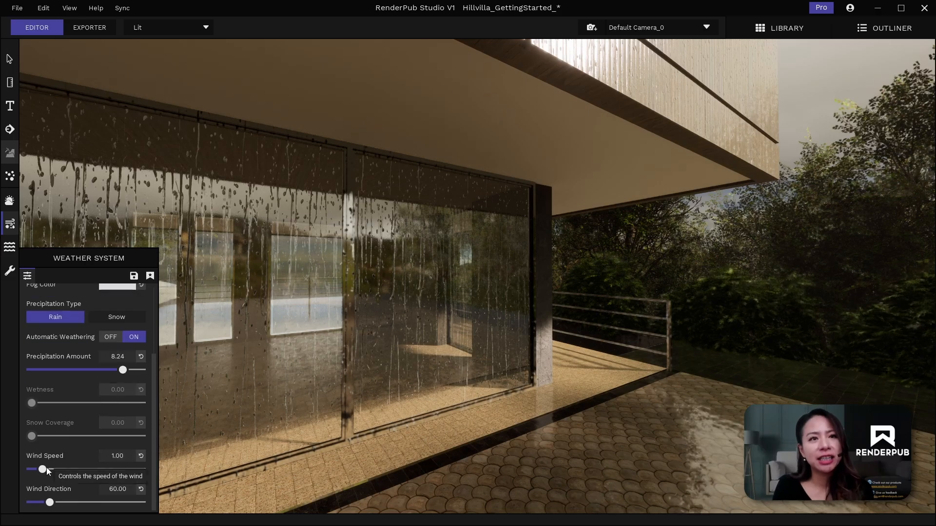
Change the precipitation type to Snow and turn off automatic weathering.
left_click(116, 317)
left_click(111, 336)
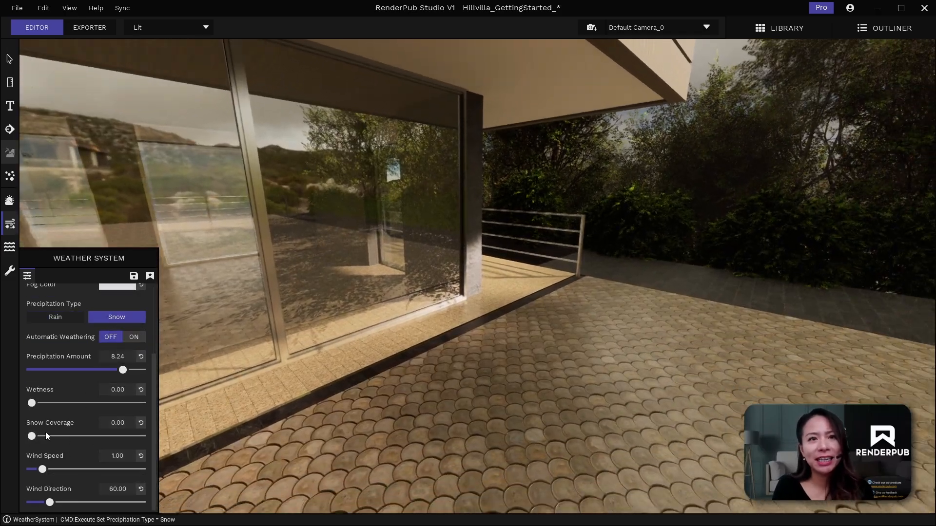
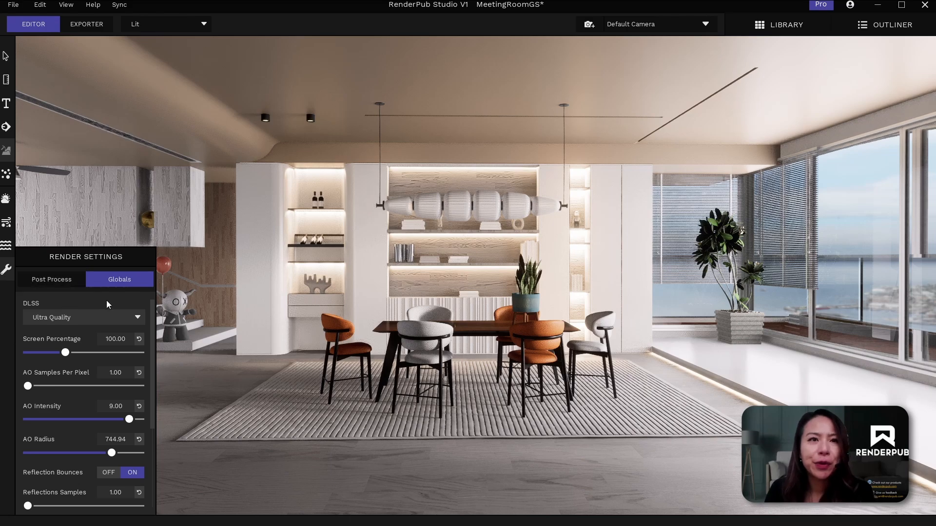
Review the meeting room's Post Process render settings from brightness down to vignette.
left_click(68, 282)
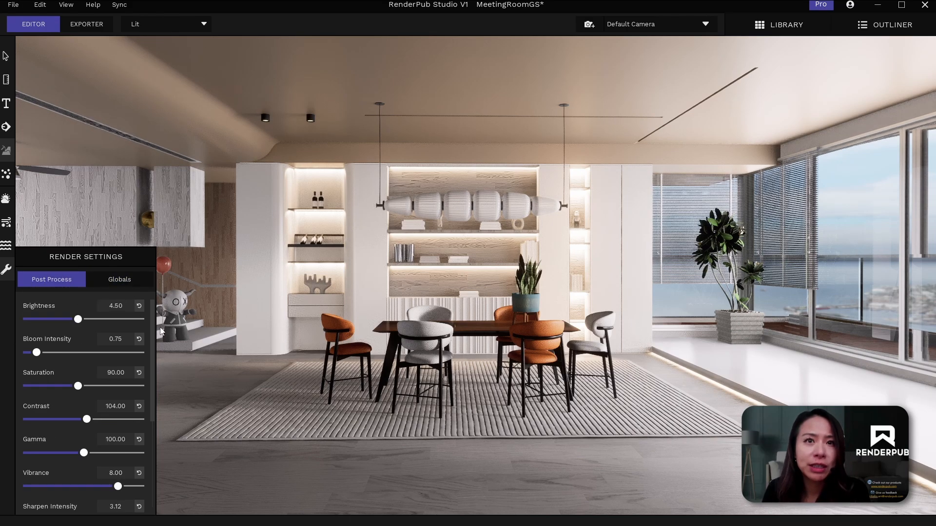
left_click_drag(153, 331, 146, 438)
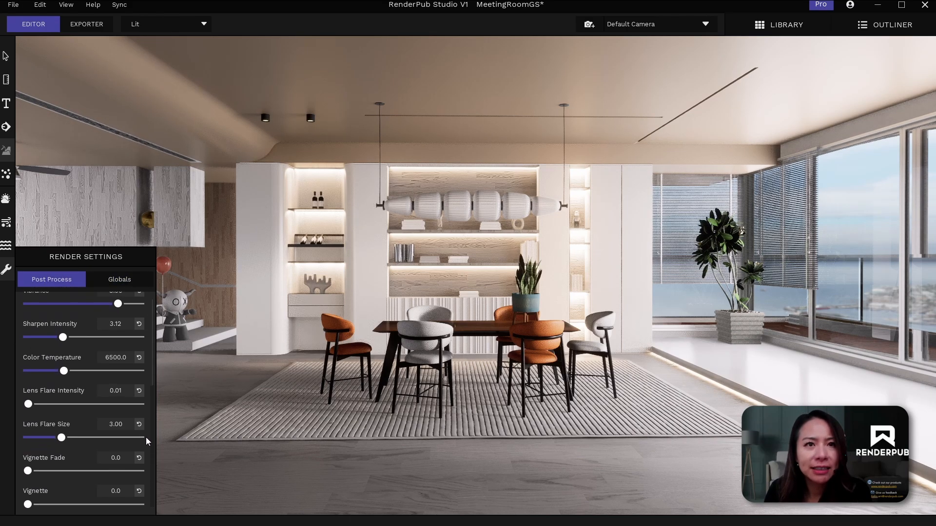
Show the global render settings and set the DLSS method to Performance.
scroll(148, 370, "up", 4)
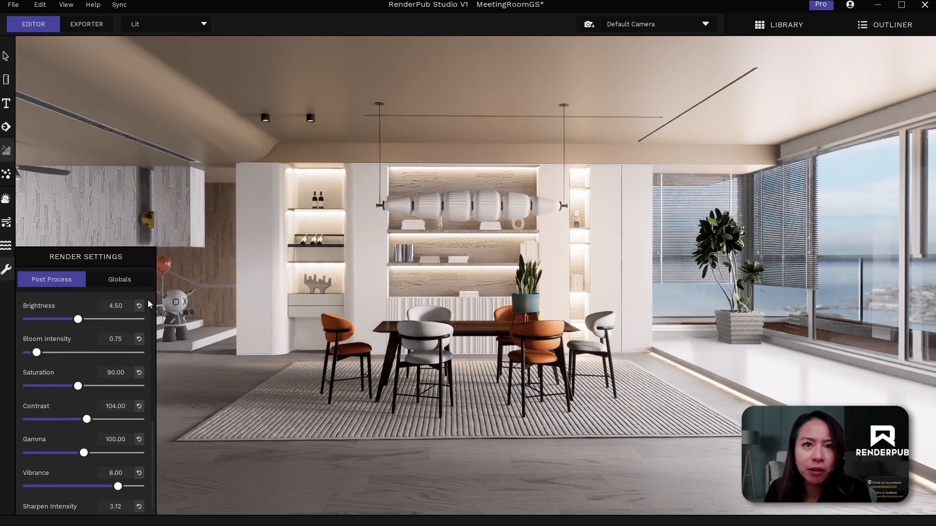
left_click(98, 276)
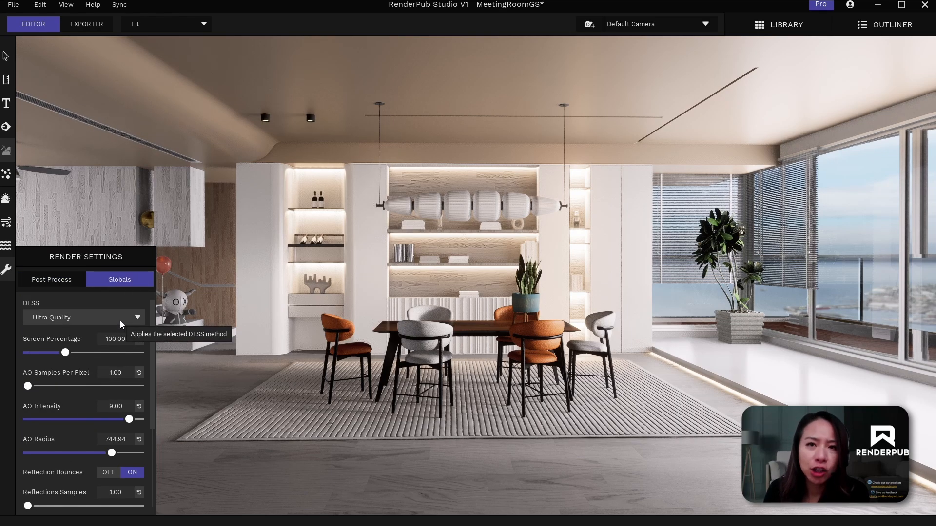
left_click(120, 319)
left_click(112, 349)
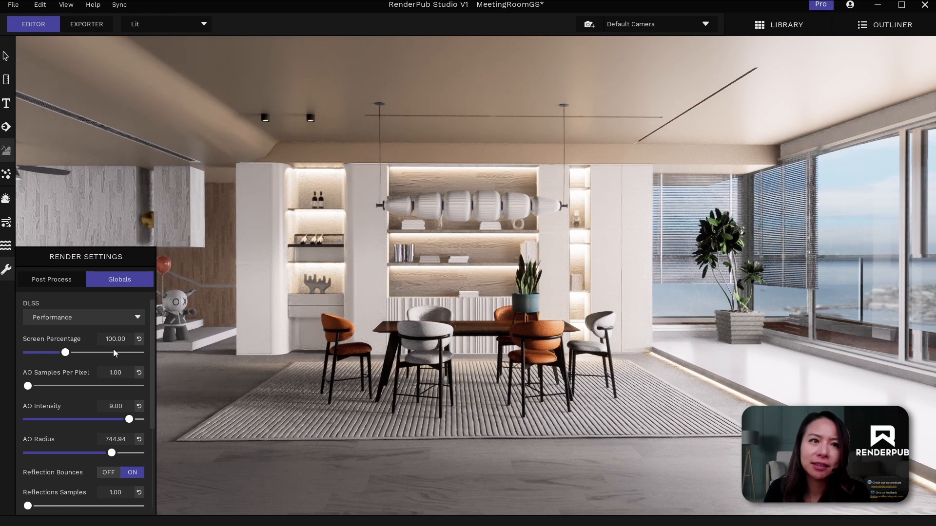
Set the ambient occlusion samples per pixel to 5 and the AO intensity to about 9.77.
scroll(153, 361, "down", 1)
scroll(153, 370, "down", 2)
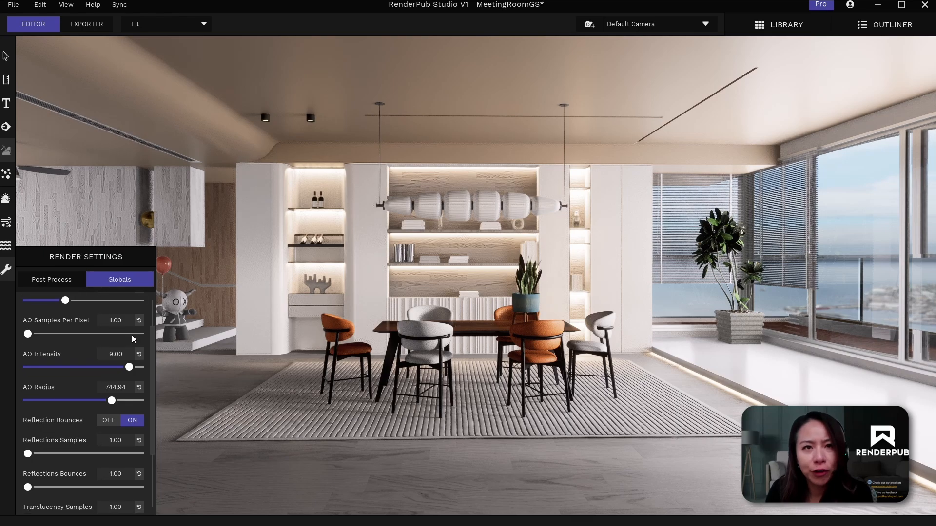
left_click_drag(27, 334, 35, 334)
scroll(152, 361, "down", 1)
scroll(152, 364, "down", 3)
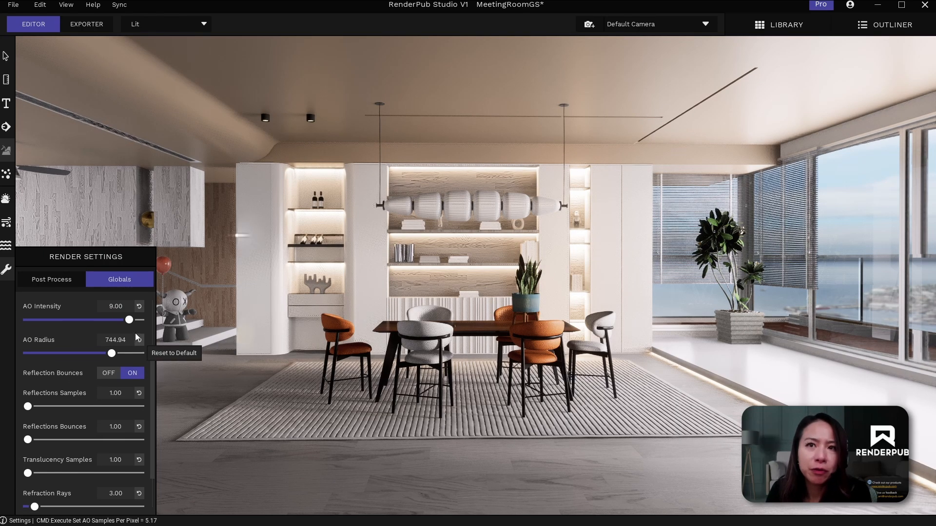
left_click_drag(129, 320, 143, 323)
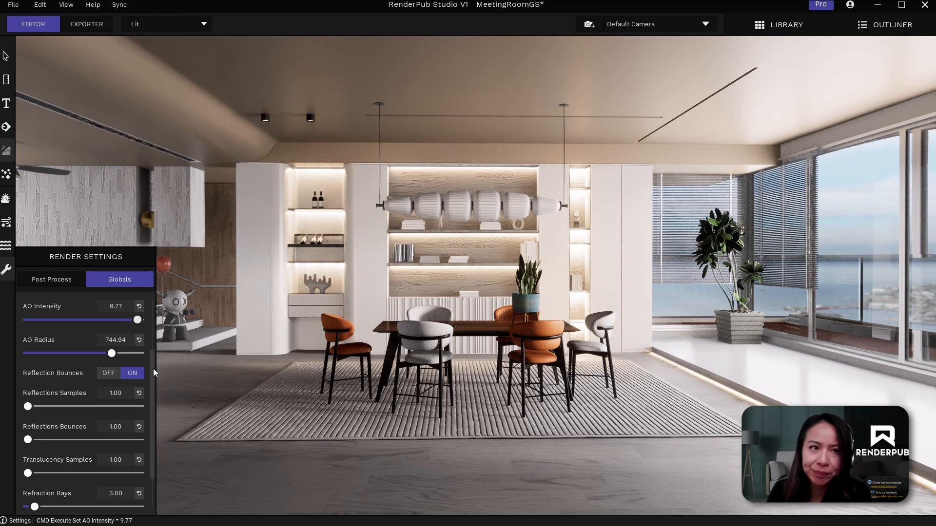
Set both the reflections samples and reflections bounces to 4 and the GI intensity to 1.75.
scroll(151, 375, "down", 2)
left_click_drag(28, 363, 31, 364)
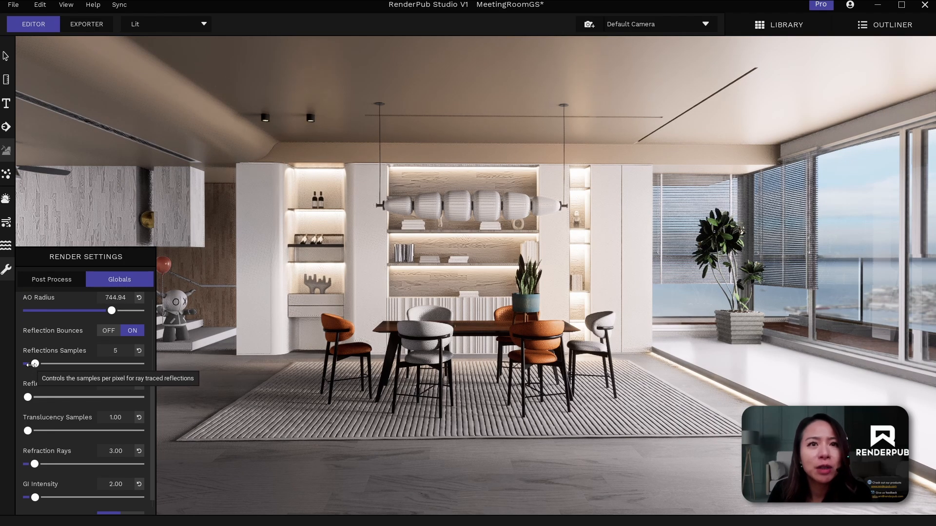
scroll(151, 441, "down", 1)
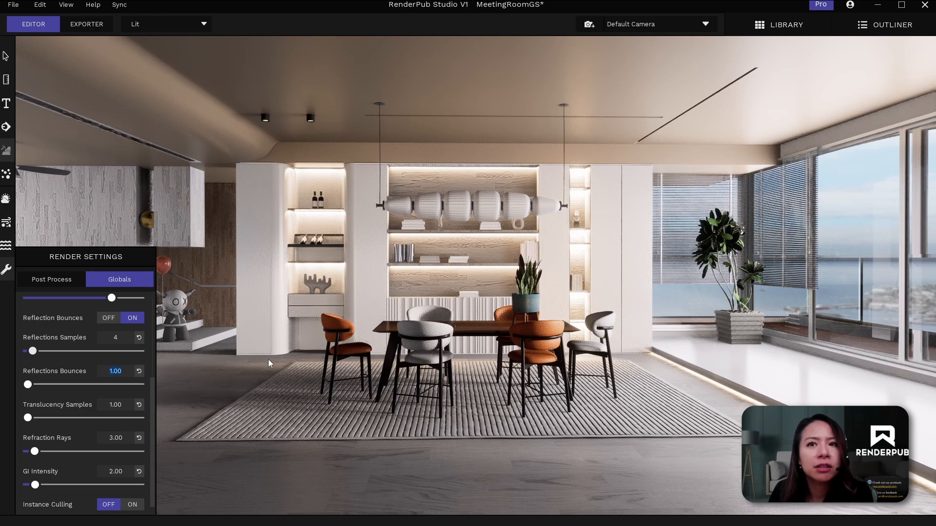
type("4")
key("Return")
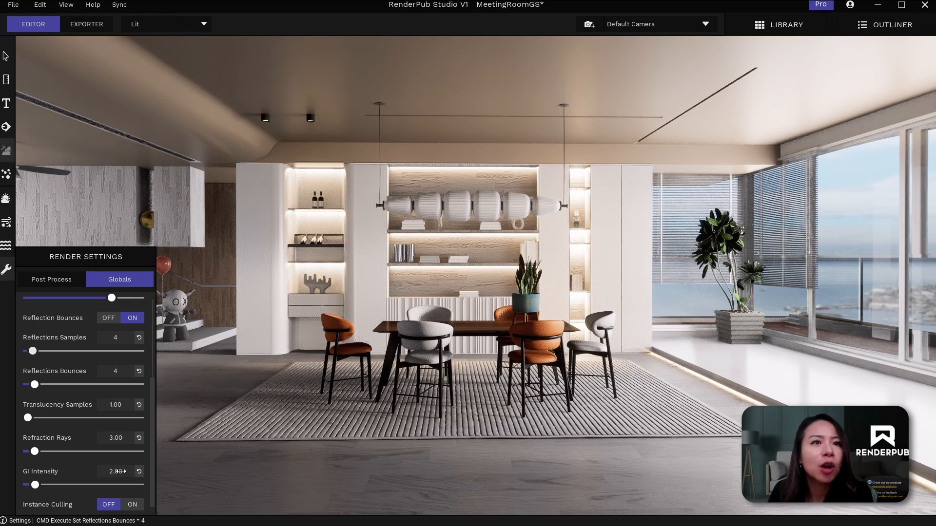
type("1.75")
key("Return")
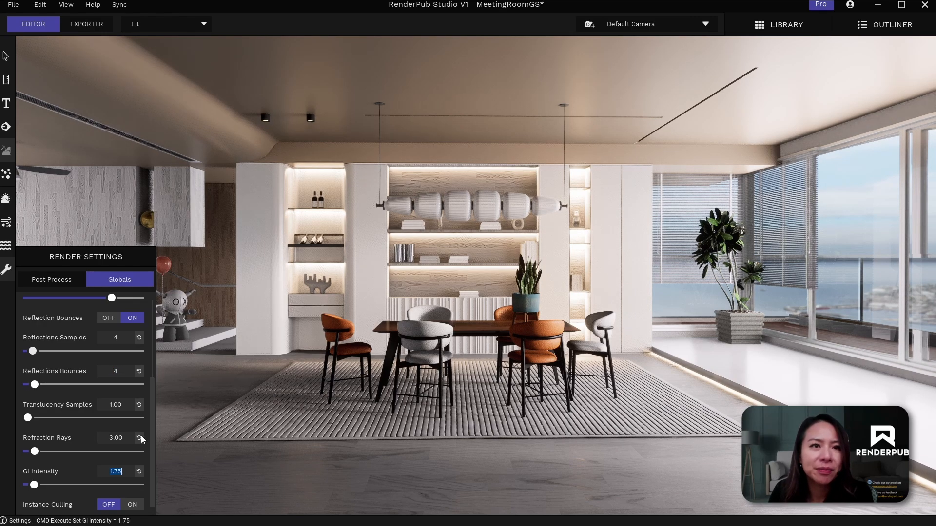
Capture a new photo of the meeting room in the exporter and set its HDRI sun position to about 0.02, 0.55.
left_click_drag(151, 373, 157, 208)
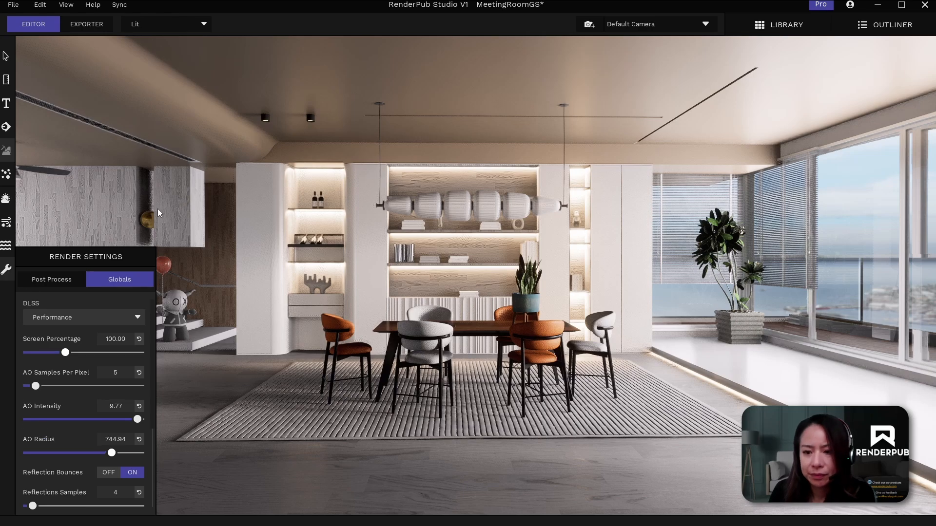
left_click(92, 24)
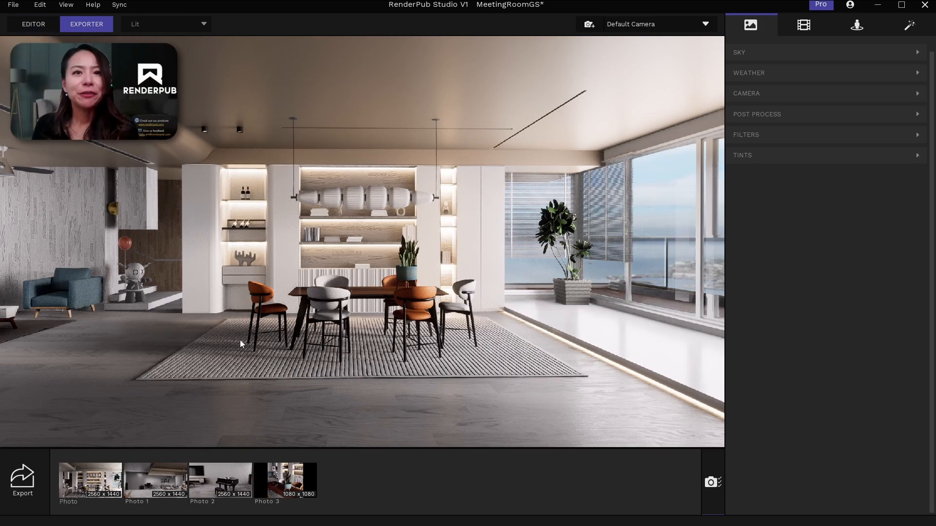
left_click(830, 53)
mouse_move(784, 179)
left_mouse_down()
mouse_move(793, 182)
mouse_move(783, 182)
left_mouse_up()
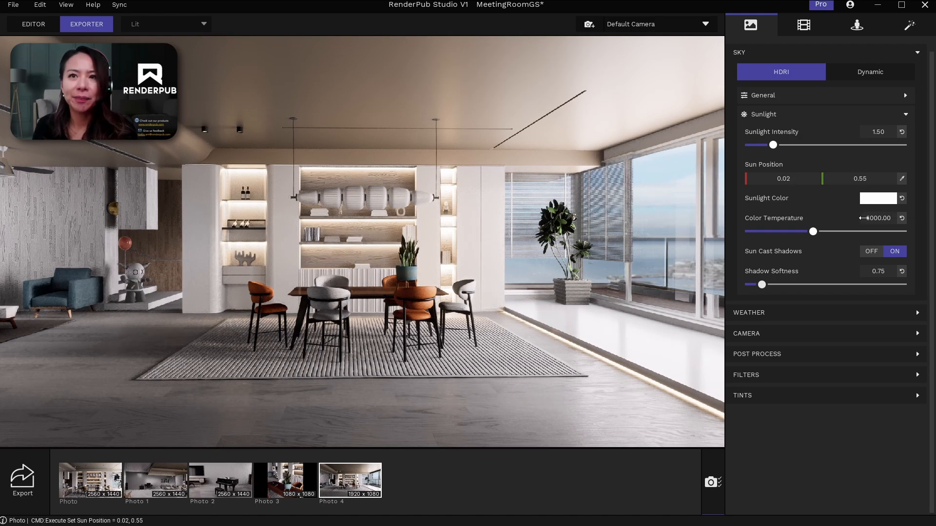
Set the photo's sunlight color temperature to about 6620 and its shadow softness to 1.45.
left_click_drag(889, 224, 897, 223)
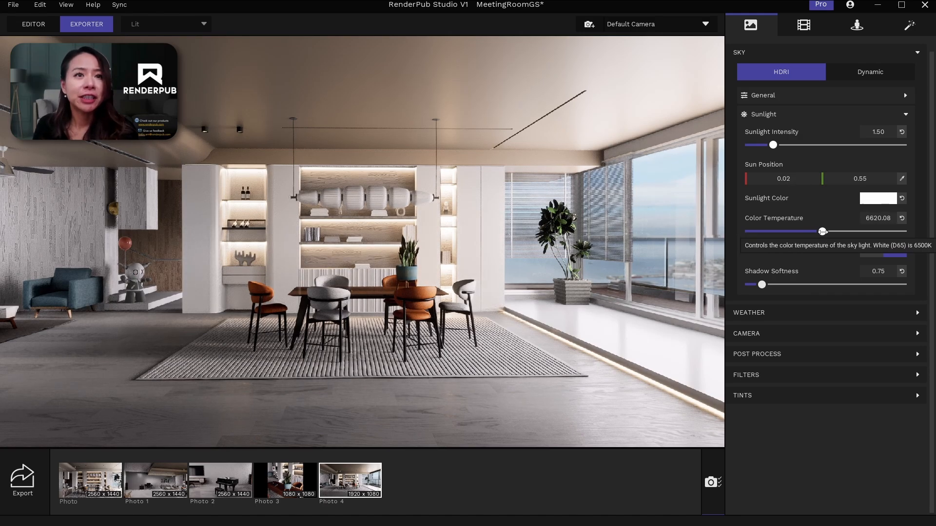
left_click(889, 275)
type("1.45")
key("Return")
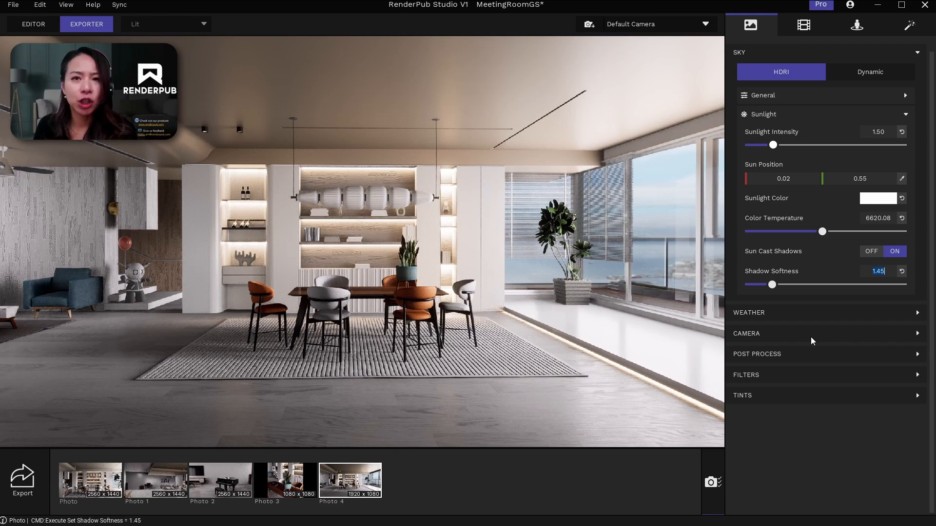
Examine the general HDRI sky settings of the photo.
left_click(779, 114)
left_click(792, 97)
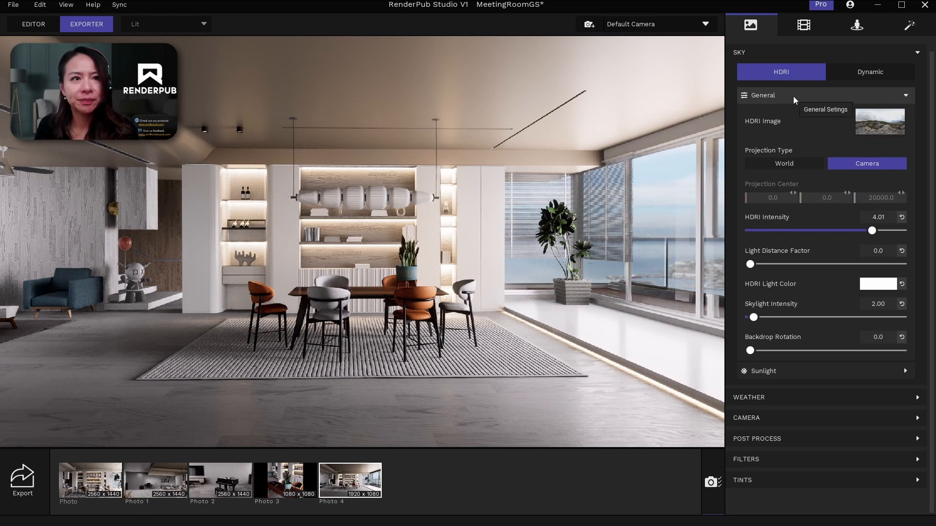
left_click(793, 95)
Set the photo camera's resolution to 2K and its focal length to 30.
left_click(775, 161)
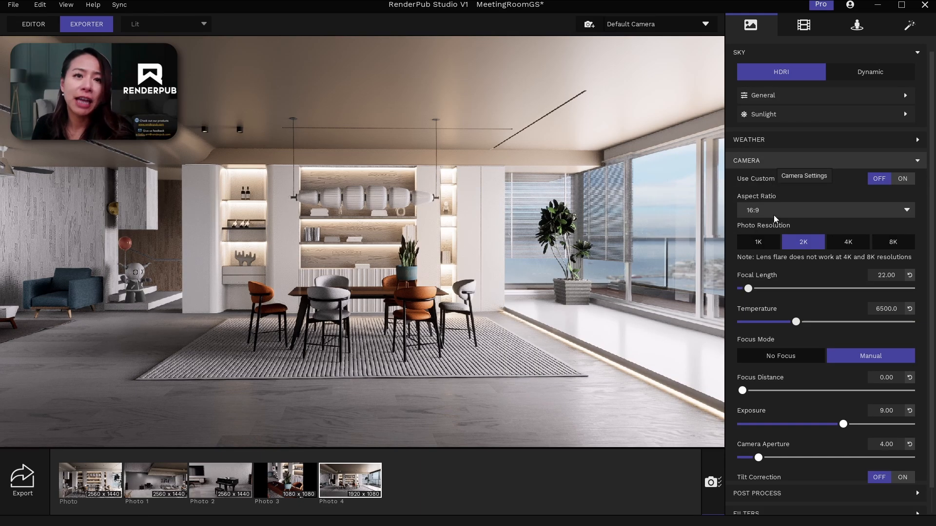
left_click(850, 244)
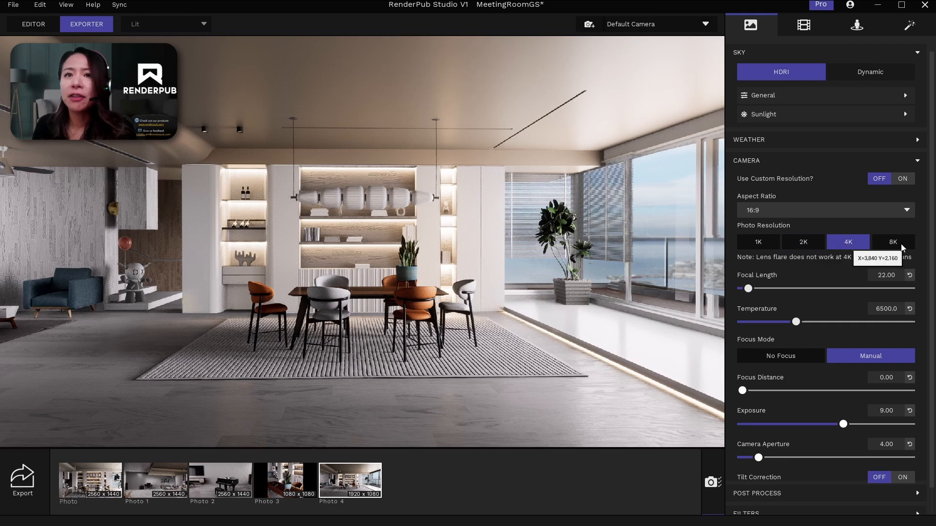
left_click(797, 243)
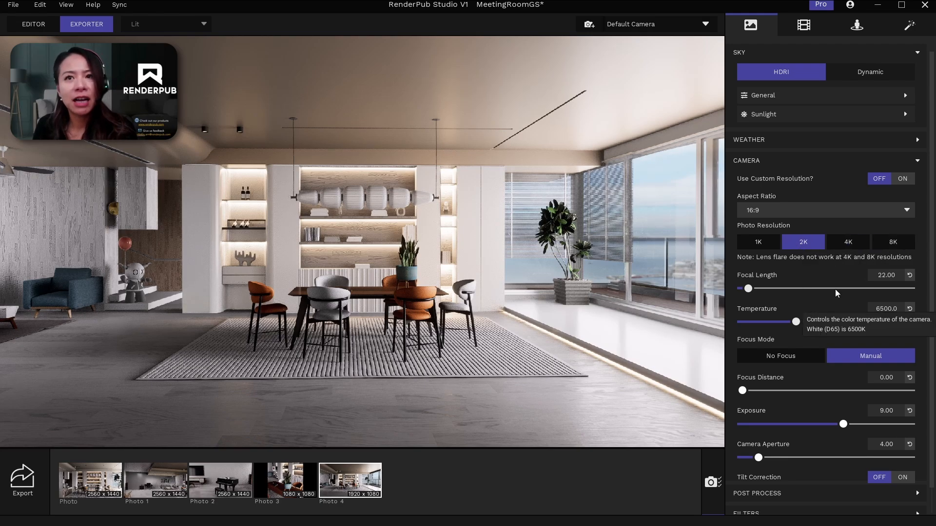
left_click(886, 275)
type("30")
key("Return")
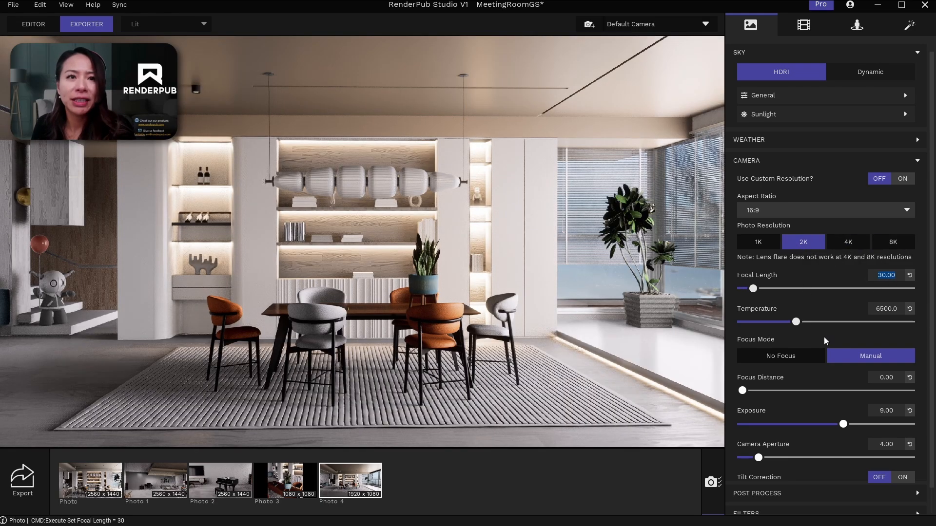
Set the photo camera's focus mode to No Focus and turn on tilt correction.
scroll(824, 338, "down", 1)
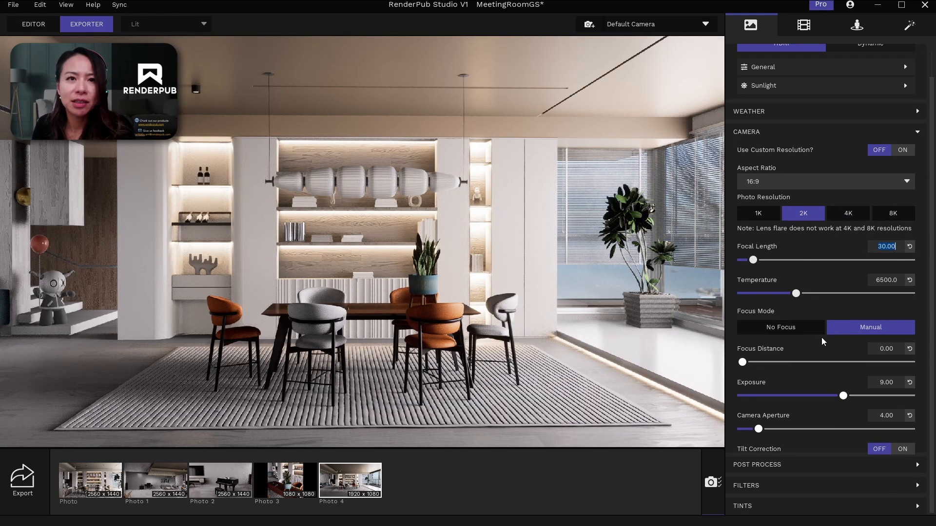
left_click(788, 328)
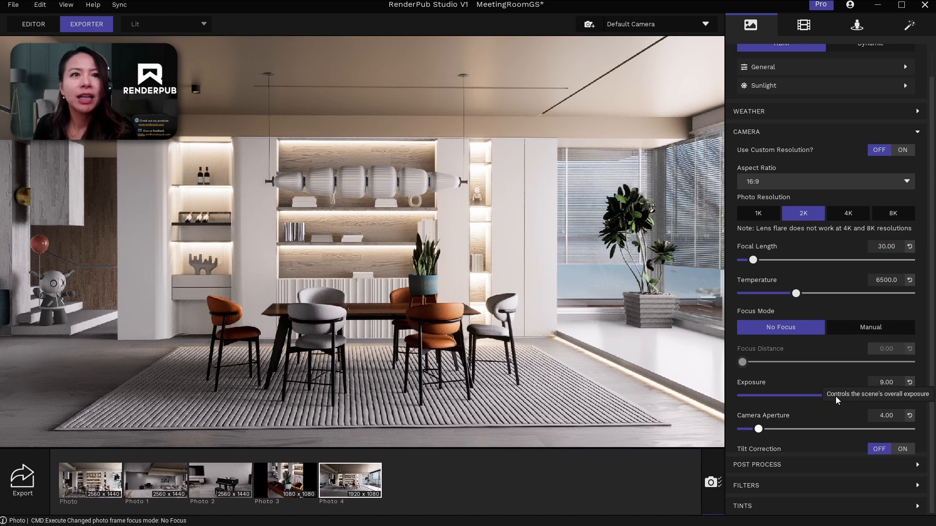
left_click(895, 446)
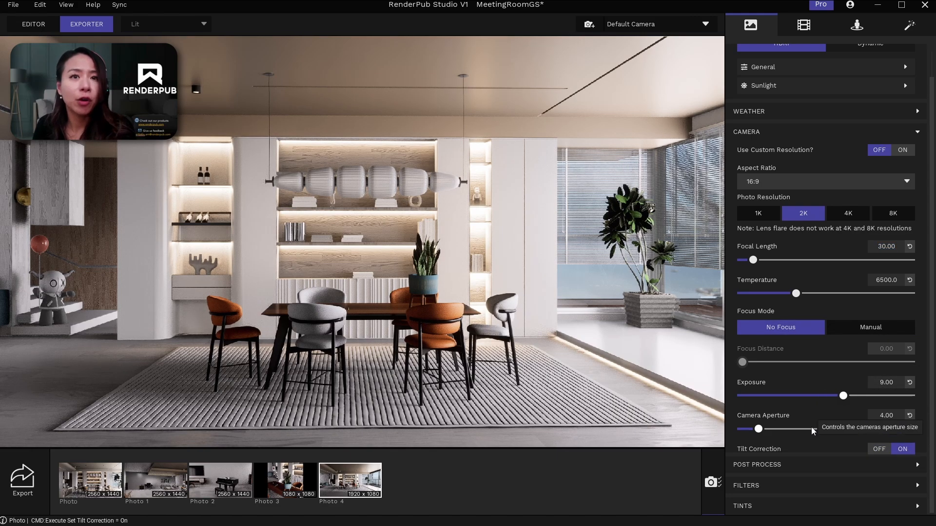
Review the photo's own post process options in the exporter, from brightness down to vignette.
left_click(799, 467)
scroll(799, 468, "down", 3)
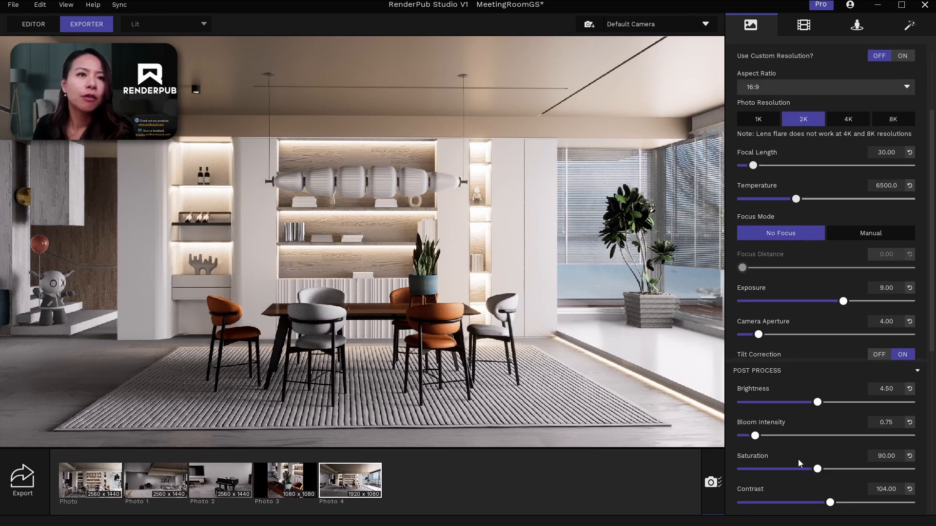
scroll(797, 459, "down", 5)
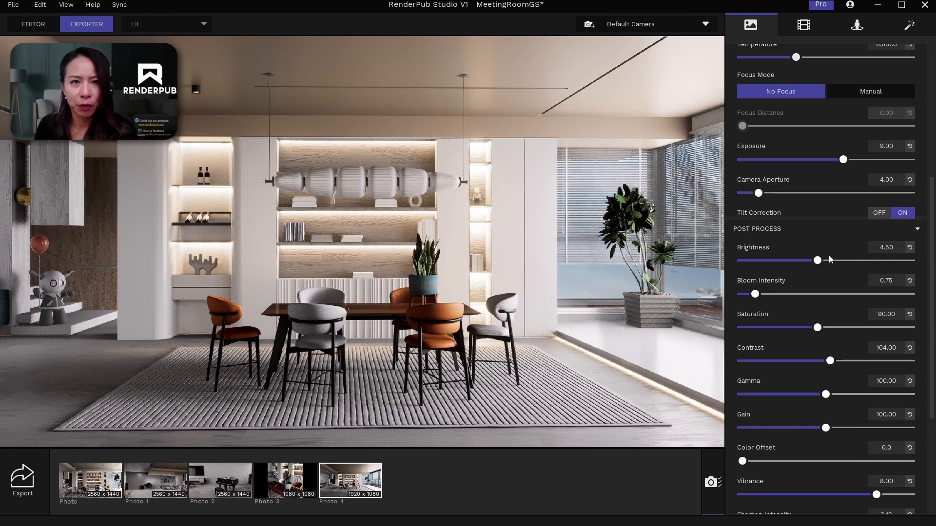
scroll(814, 305, "down", 3)
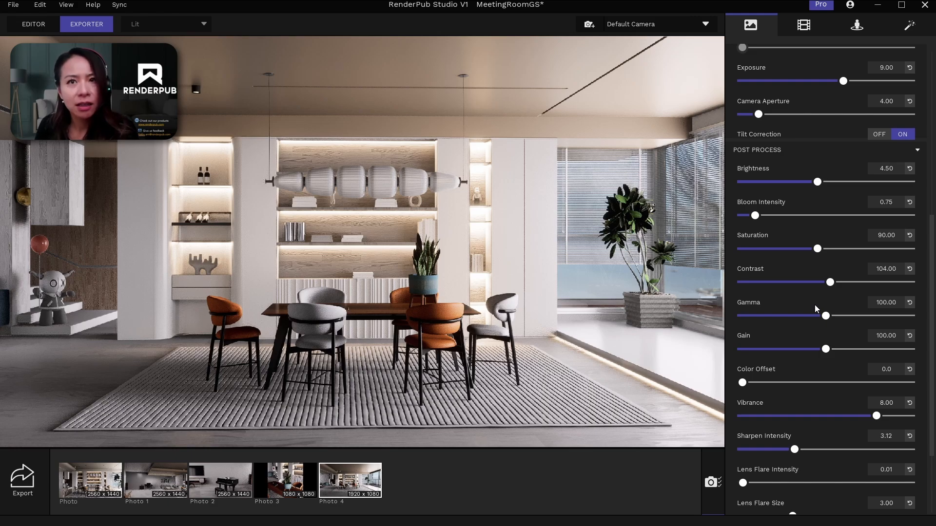
scroll(814, 305, "down", 1)
scroll(814, 305, "down", 1)
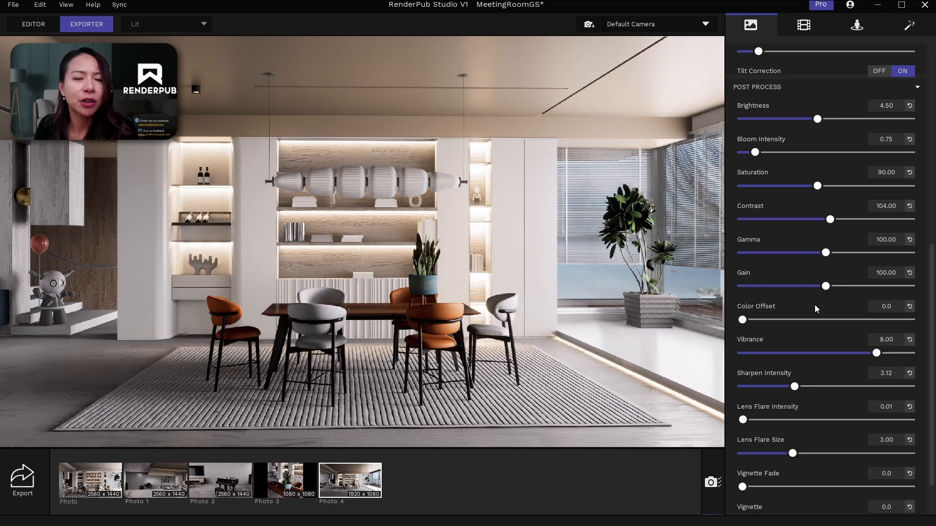
scroll(814, 305, "down", 1)
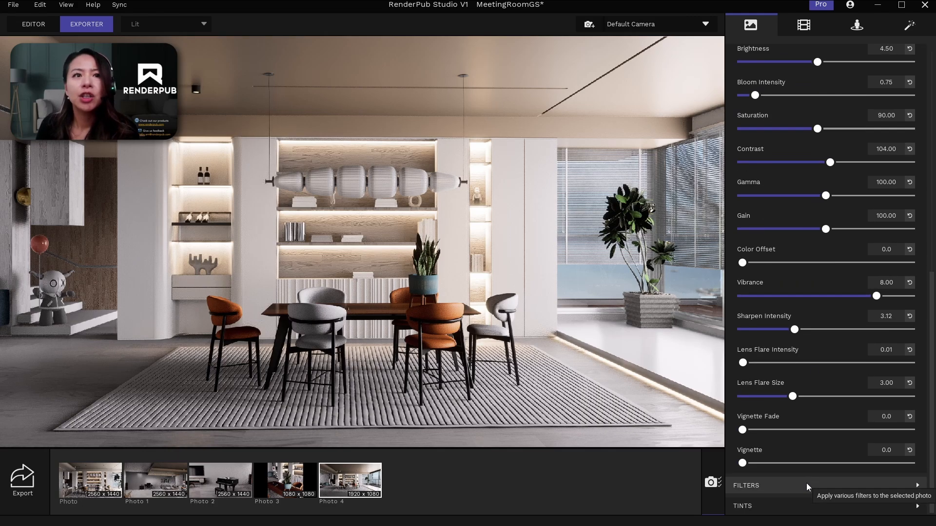
Try the Cartoon01 filter, a flat cartoon filter and a black-and-white sketch filter on the photo, and reset the filter to None.
scroll(808, 461, "down", 1)
scroll(808, 461, "down", 4)
left_click(870, 244)
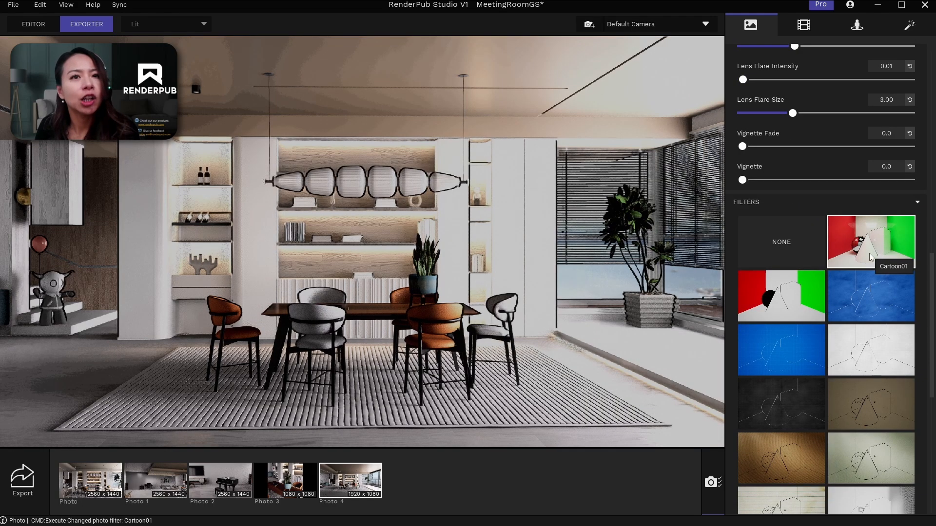
left_click(788, 306)
scroll(872, 371, "down", 3)
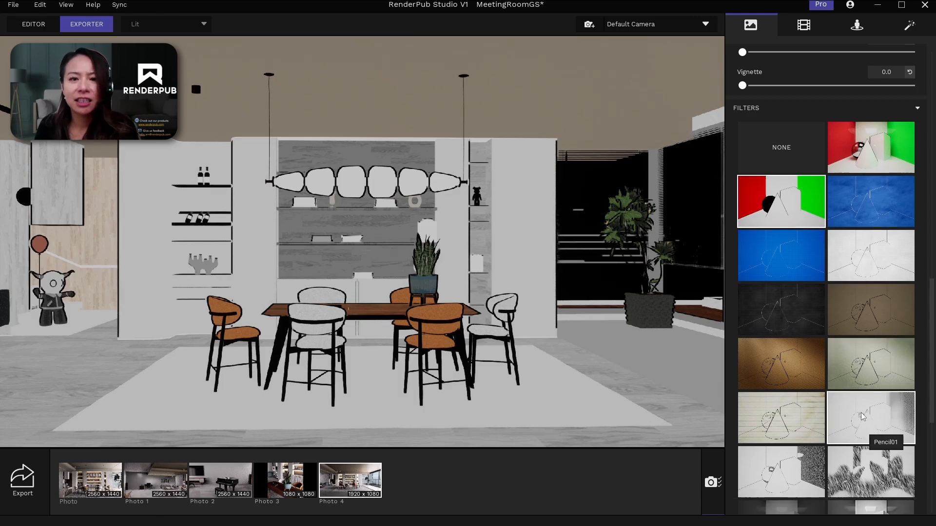
left_click(863, 366)
scroll(863, 366, "down", 2)
scroll(828, 244, "up", 5)
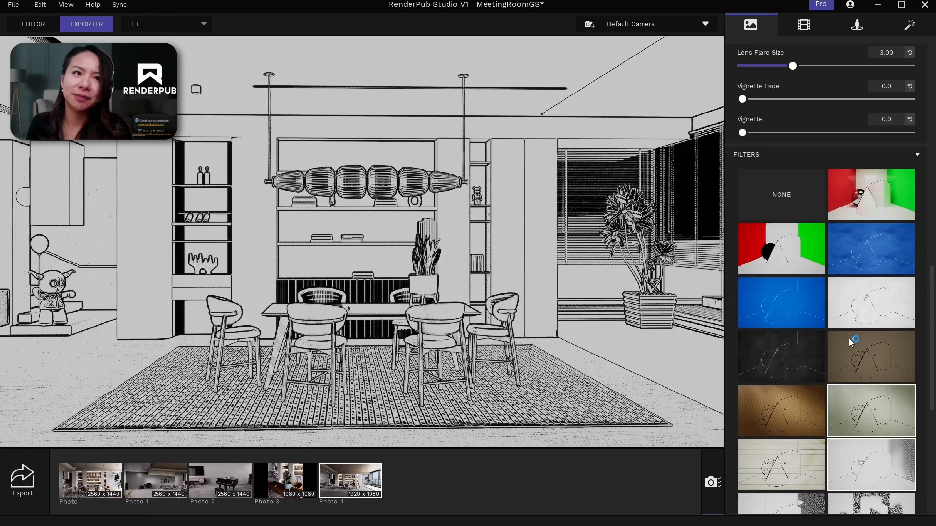
left_click(783, 254)
left_click(826, 204)
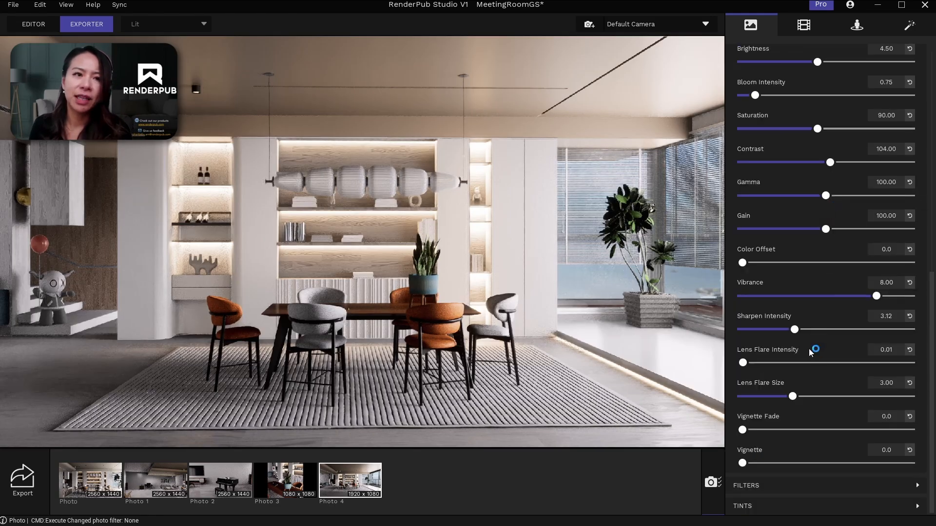
Browse the photo's tint categories and examine the Vintage and Pro Film presets.
left_click(808, 490)
scroll(808, 488, "down", 3)
scroll(808, 487, "down", 1)
left_click(808, 481)
scroll(811, 480, "down", 4)
left_click(849, 267)
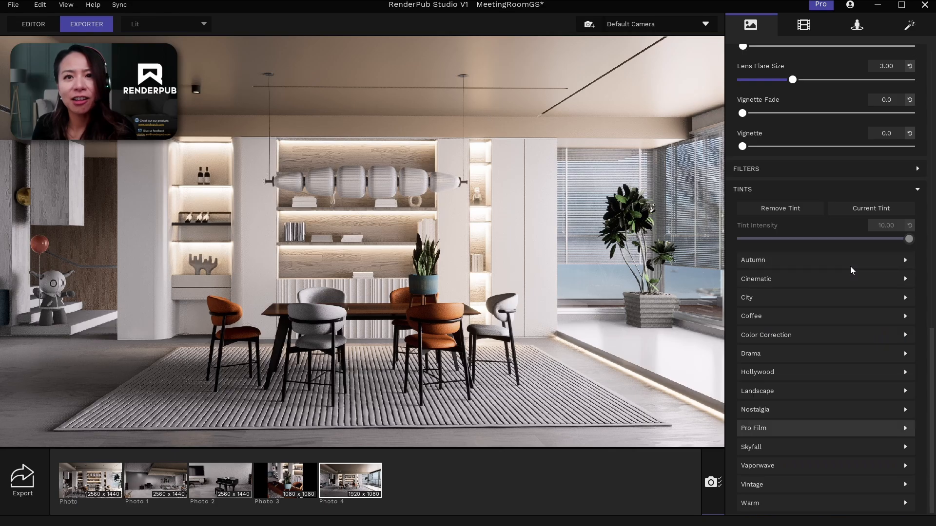
left_click(875, 485)
scroll(856, 327, "down", 4)
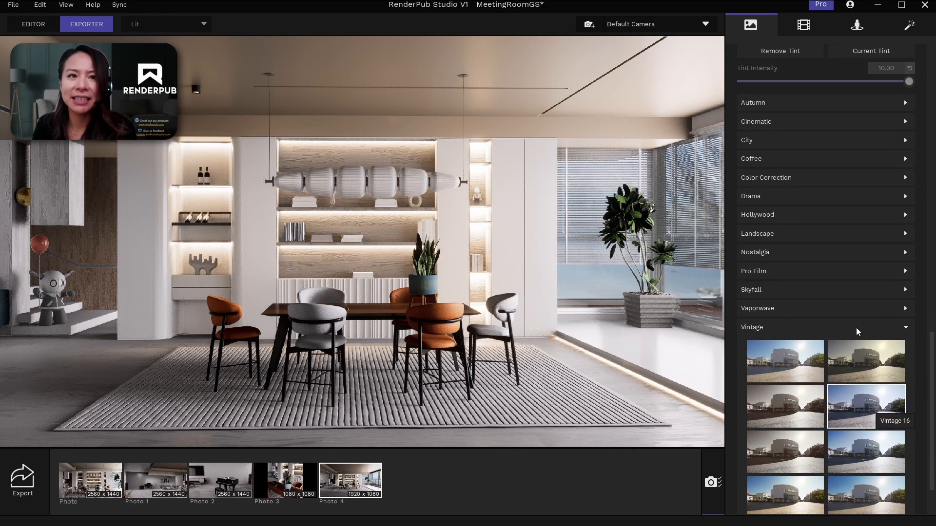
left_click(835, 281)
left_click(811, 425)
scroll(811, 426, "down", 5)
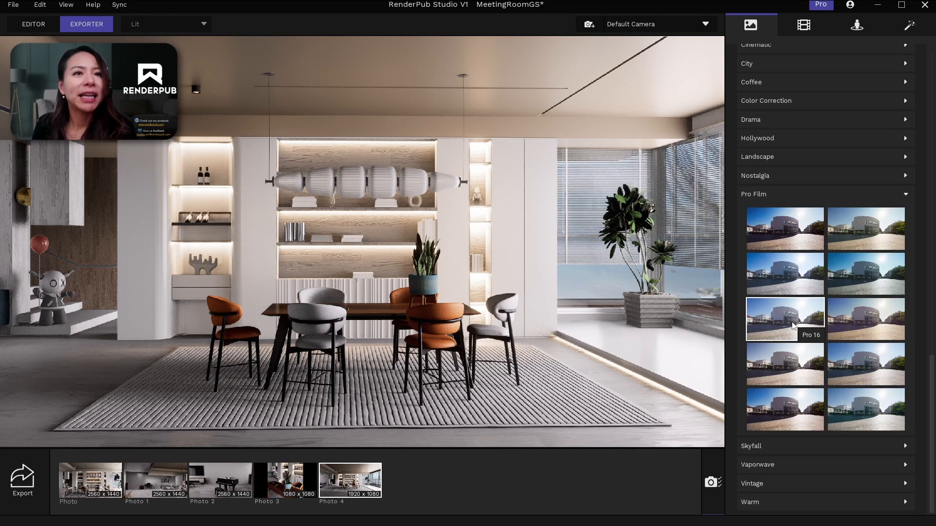
Apply the Pro 16 tint to Photo 4 at a tint intensity of about 2.68 and recapture the photo.
left_click(792, 326)
scroll(860, 204, "up", 3)
left_click_drag(908, 146, 786, 146)
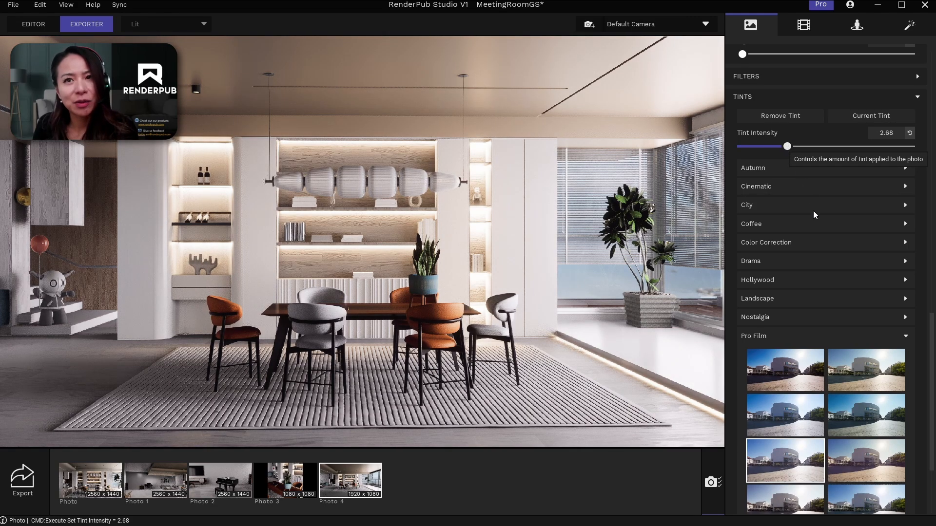
left_click(376, 458)
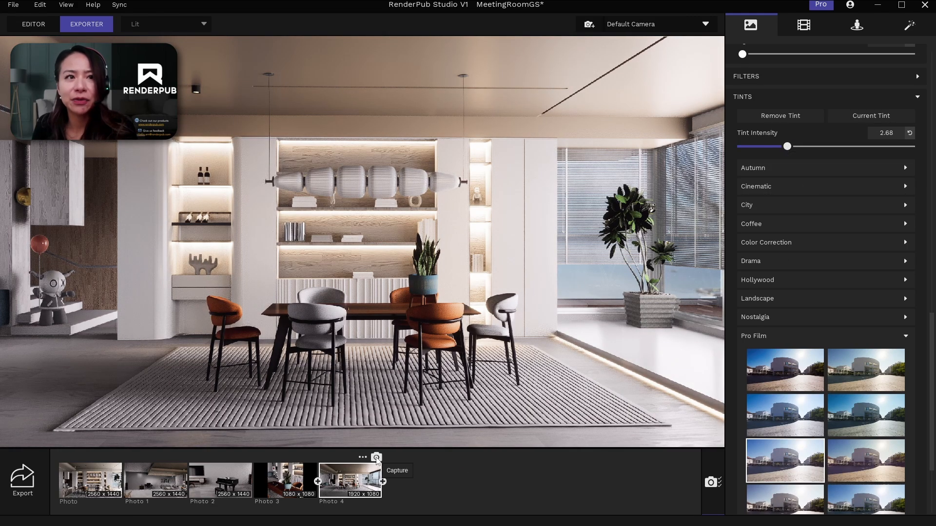
Open the photo export's render options, add Photo 3 to the export selection and set the sample count to 128.
left_click(18, 475)
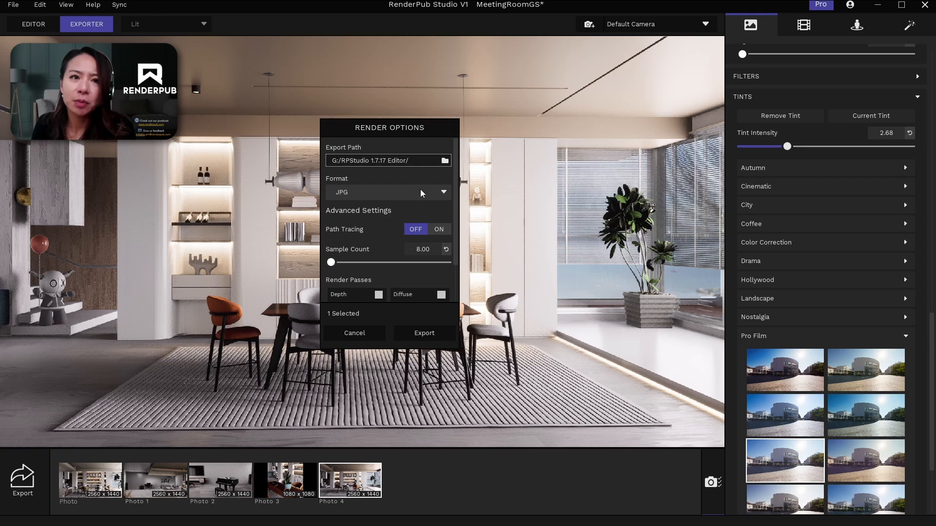
left_click(292, 483)
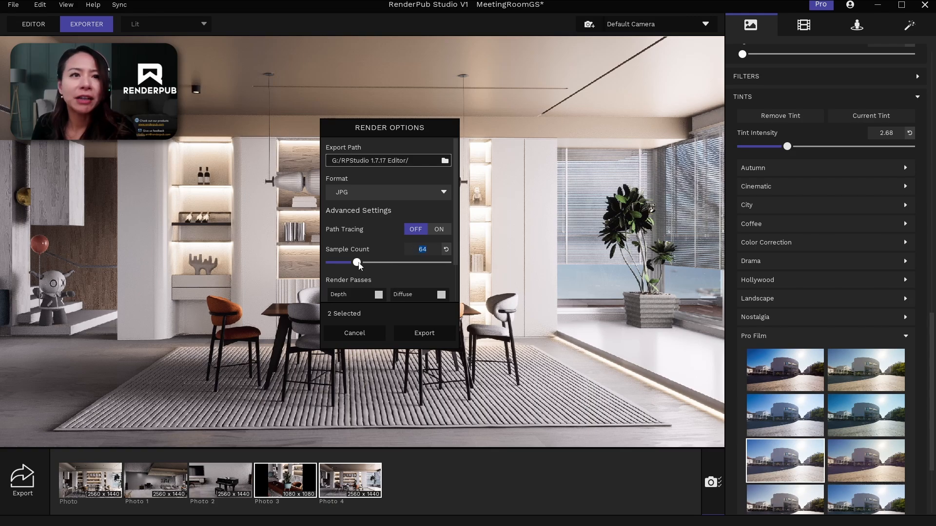
left_click_drag(359, 265, 507, 265)
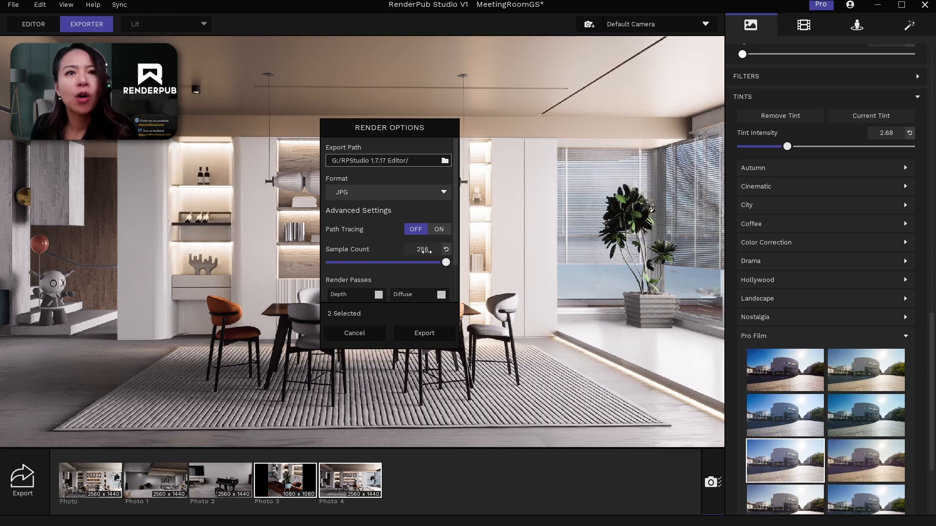
type("128")
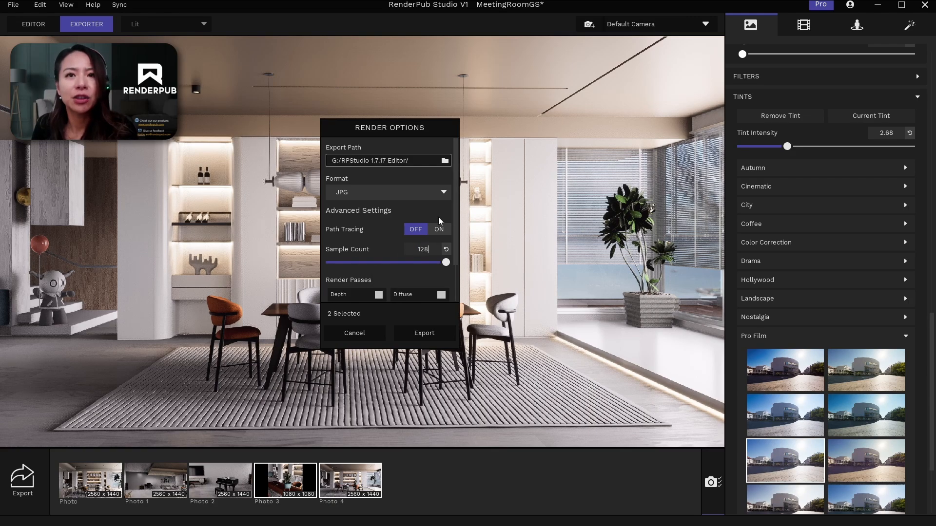
key("Return")
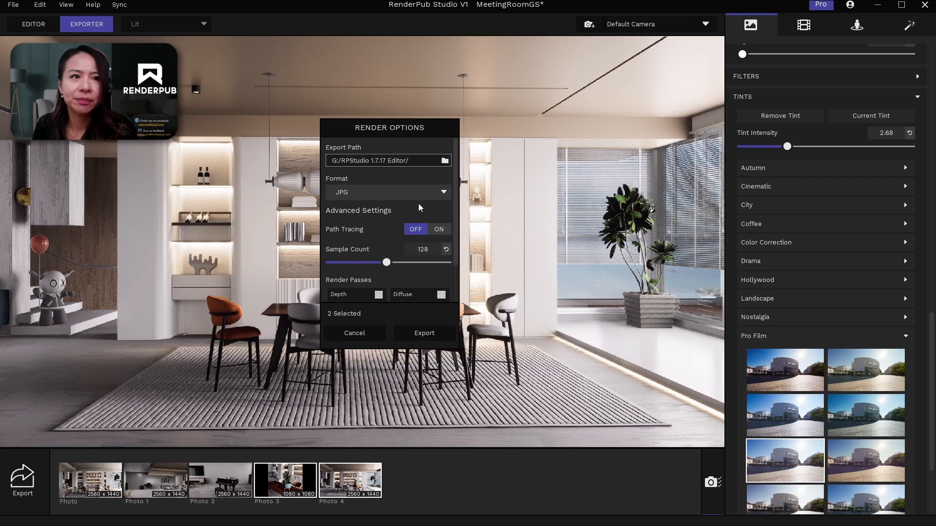
Examine the available render passes and the path tracing sample count options for the photo export.
scroll(418, 203, "down", 3)
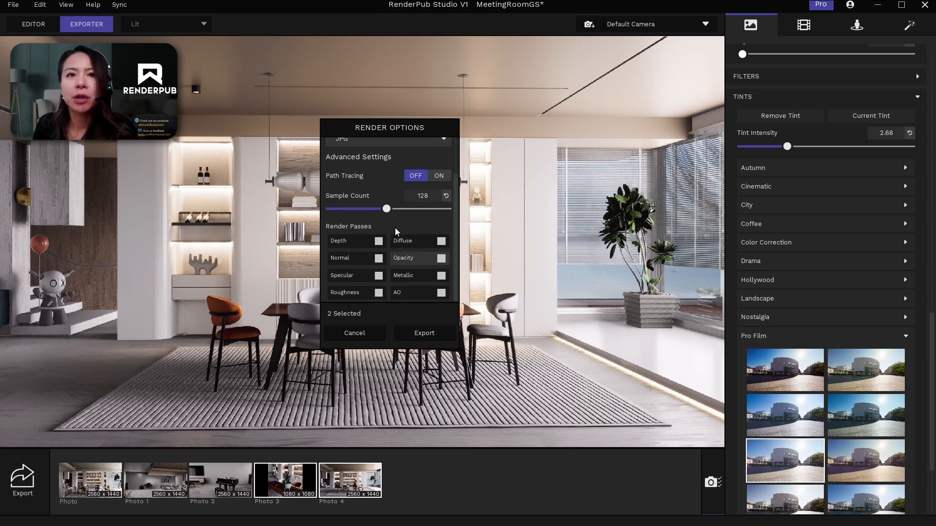
left_click(439, 175)
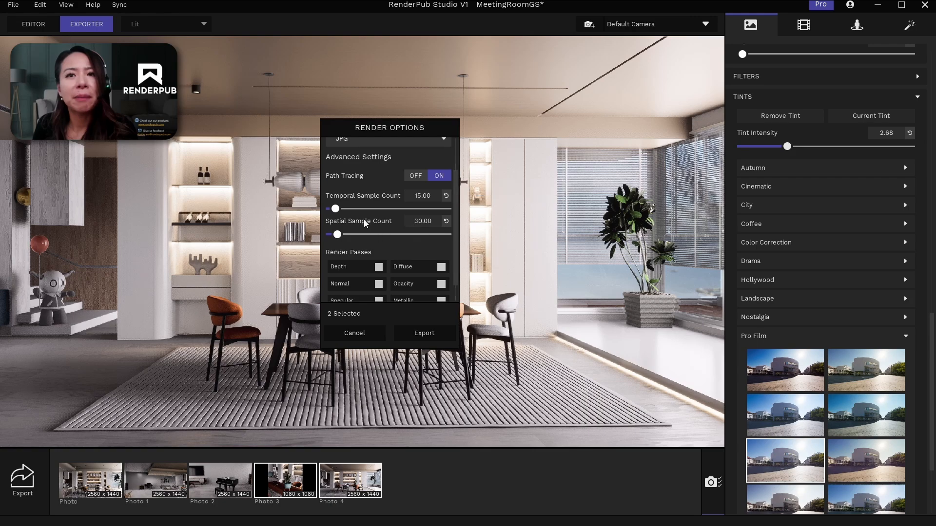
left_click(417, 178)
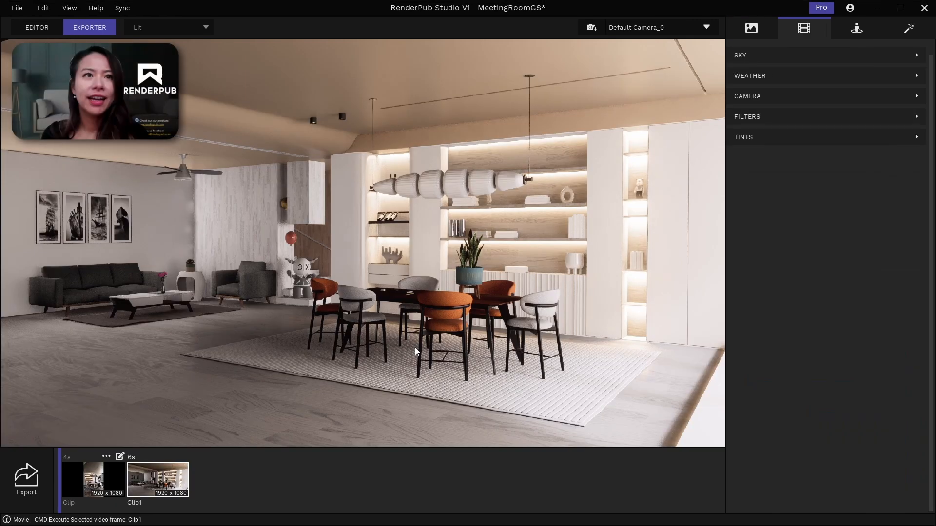
Add a new video clip after Clip1, open it for editing and set its length to 6 seconds.
left_click(190, 480)
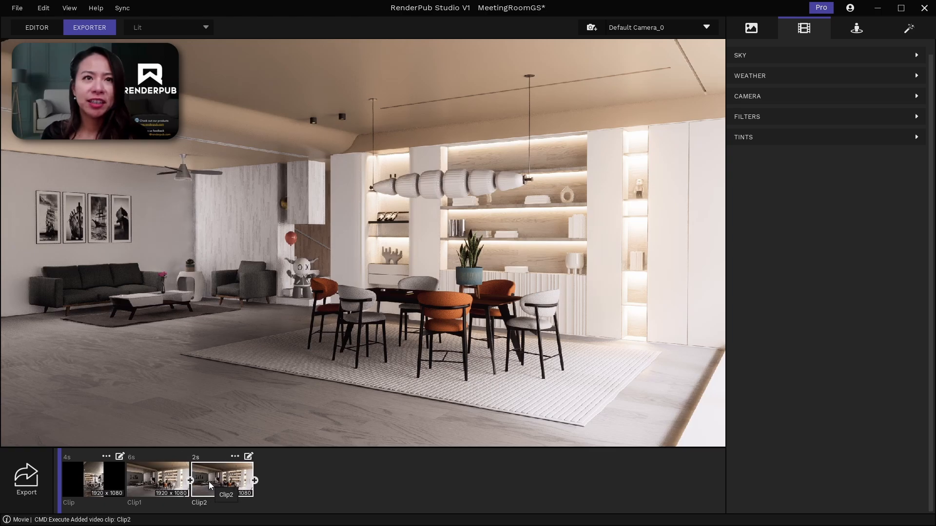
double_click(210, 485)
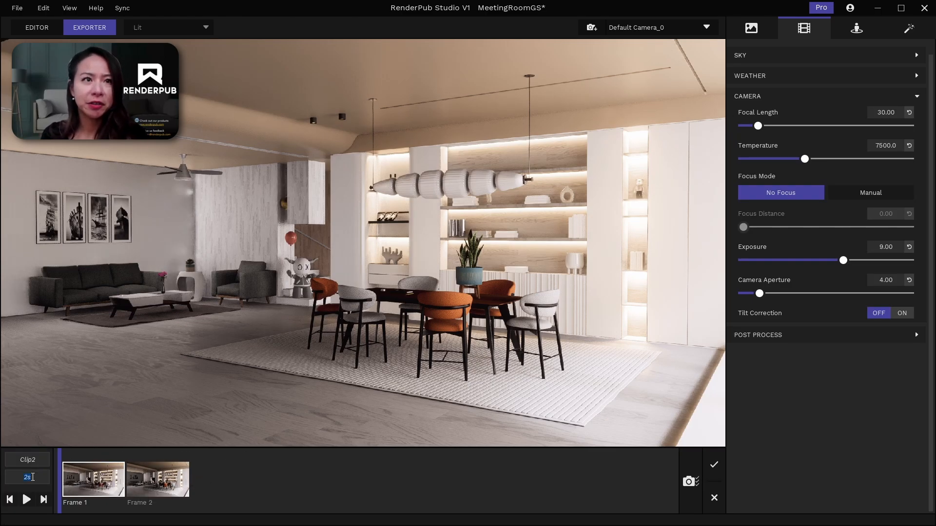
left_click(32, 477)
type("6")
key("Return")
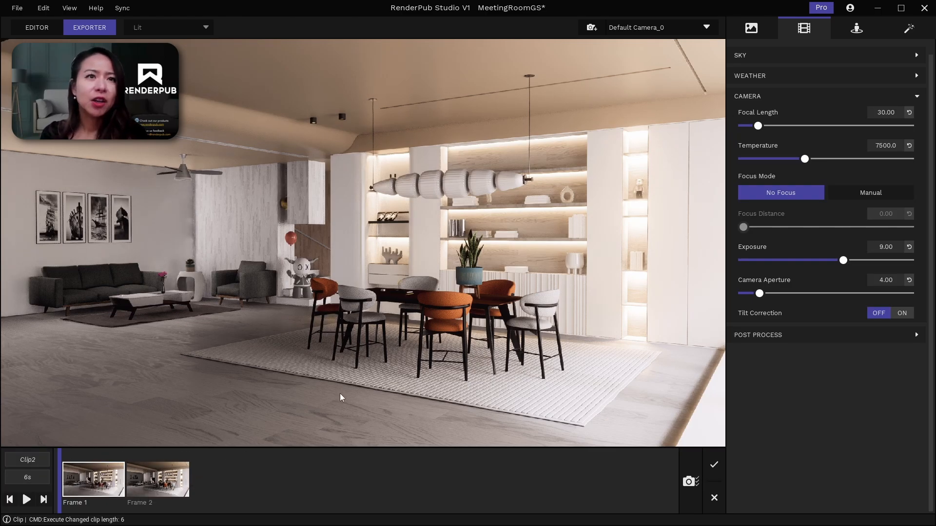
Set the clip camera's focal length to 22 and capture the wide dining area view as Frame 1.
left_click(882, 116)
type("22")
key("Return")
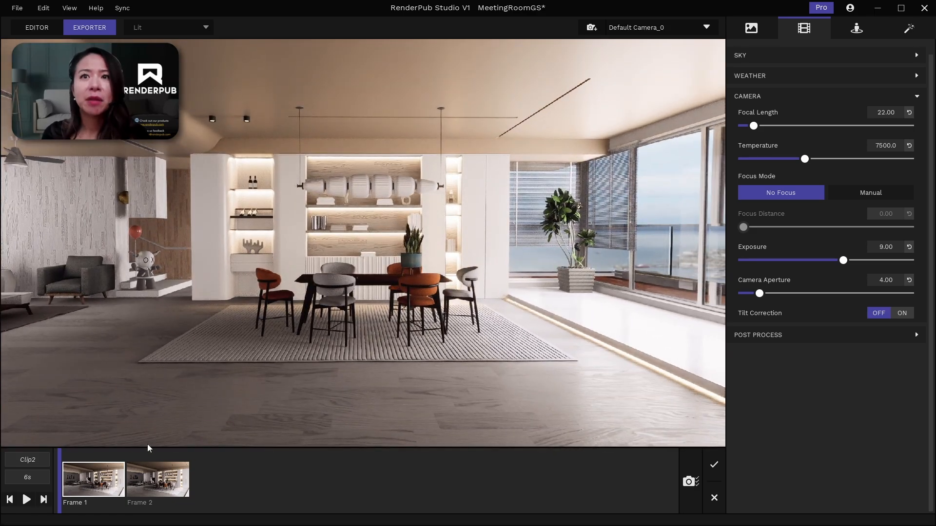
left_click(119, 456)
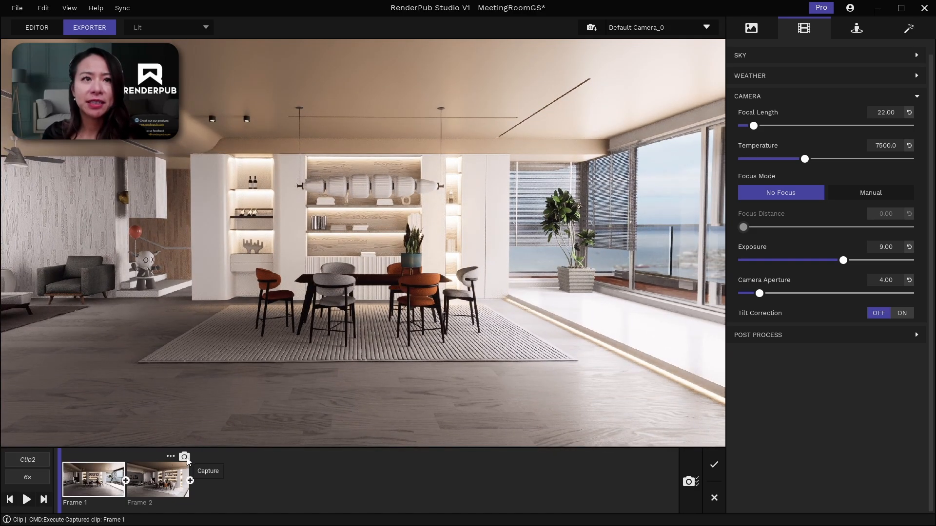
Move the camera forward towards the dining table and capture the closer view as Frame 2.
left_click(185, 457)
key("w")
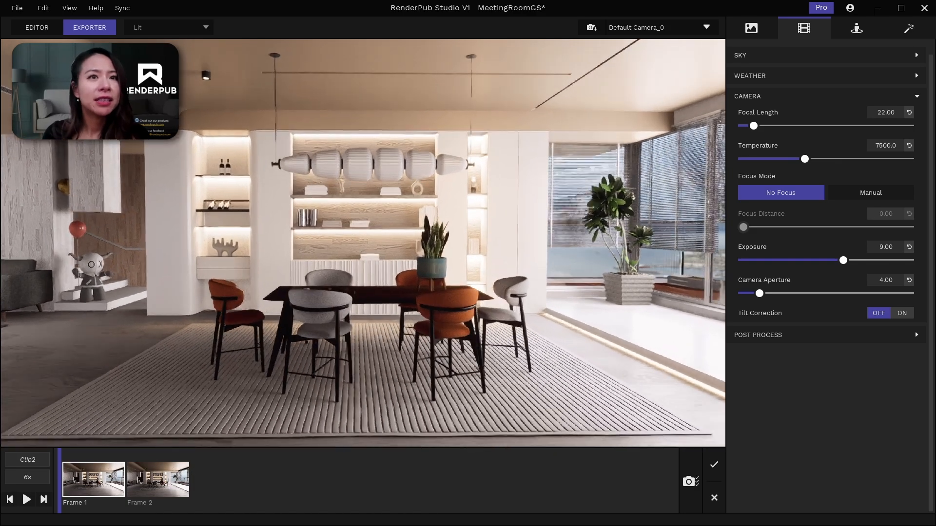
left_click(184, 458)
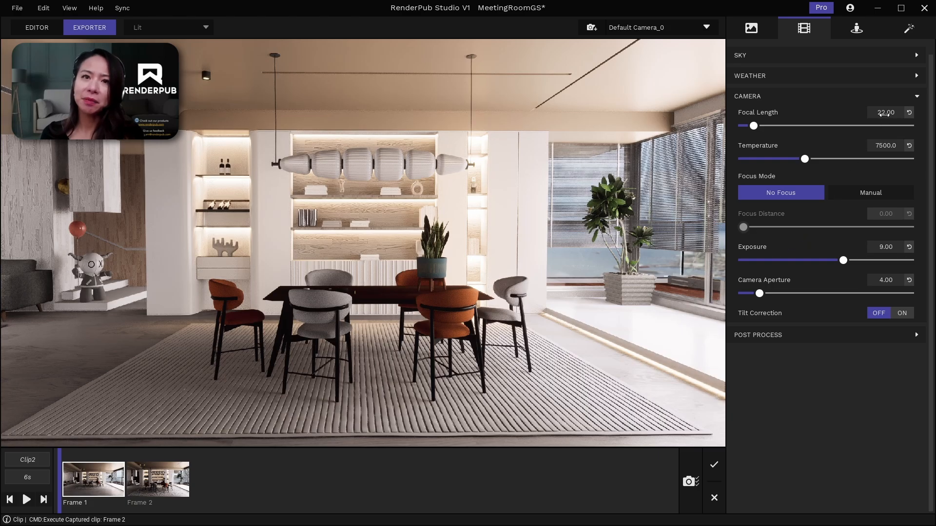
Set the clip camera's focal length to 30 and play the clip.
left_click(885, 113)
type("30")
key("Return")
left_click(27, 499)
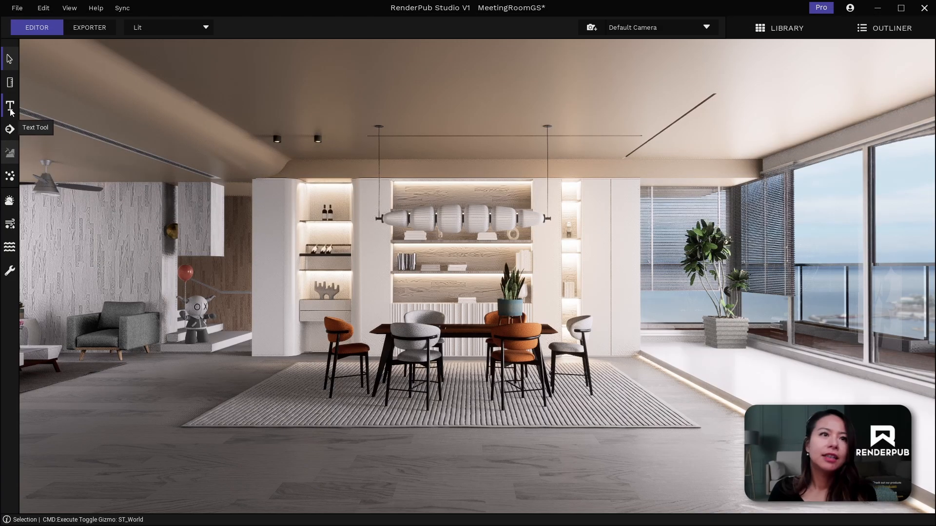
Measure the length of the front edge of the dining area rug with the Measurement Tool.
left_click(10, 82)
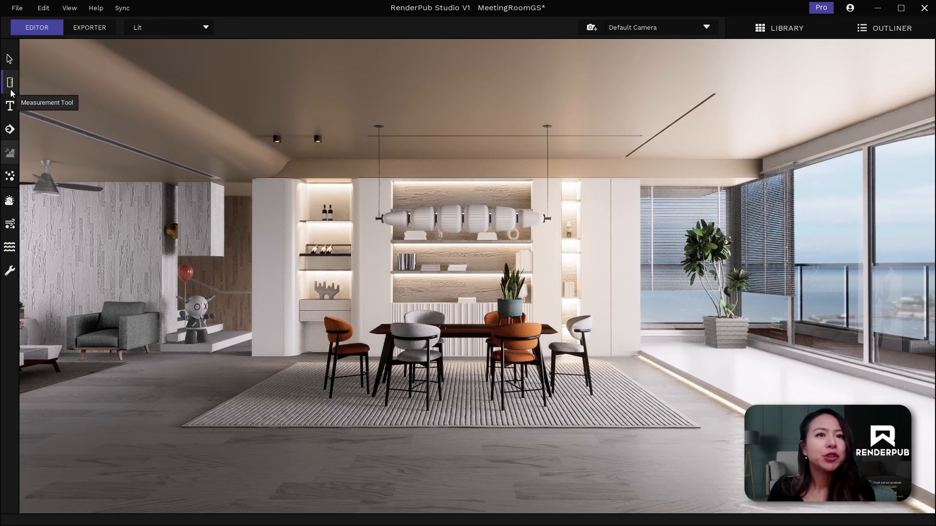
left_click(179, 429)
left_click(685, 430)
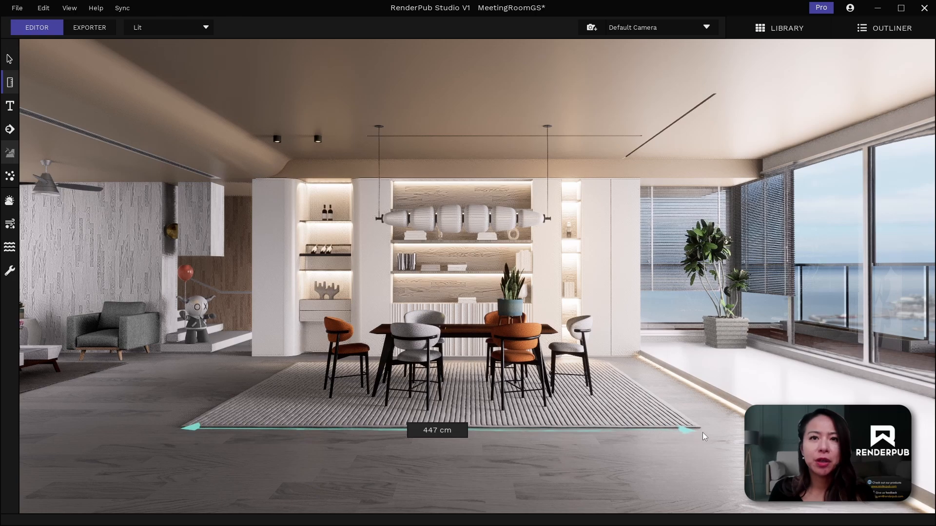
left_click(691, 430)
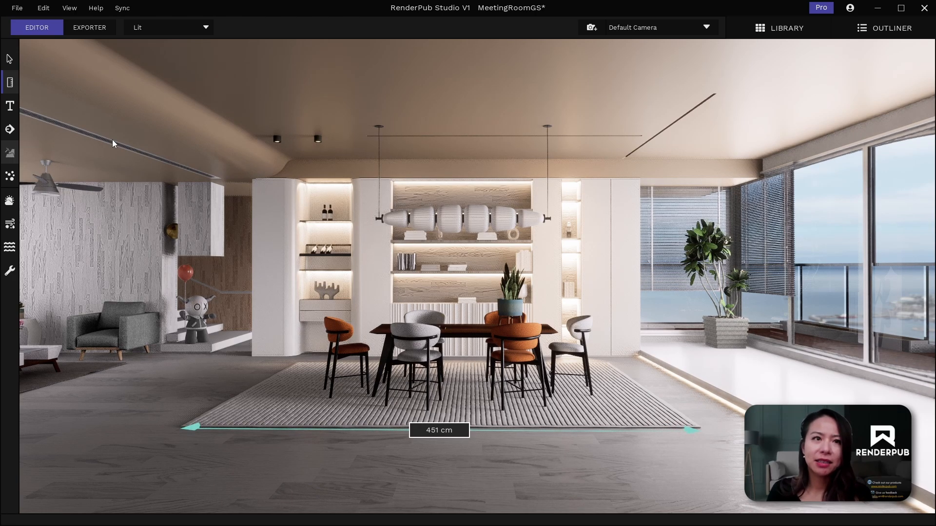
Place a 3D text on the wood-panelled wall behind the armchair and scale it to 0.6 on all three axes.
left_click(11, 106)
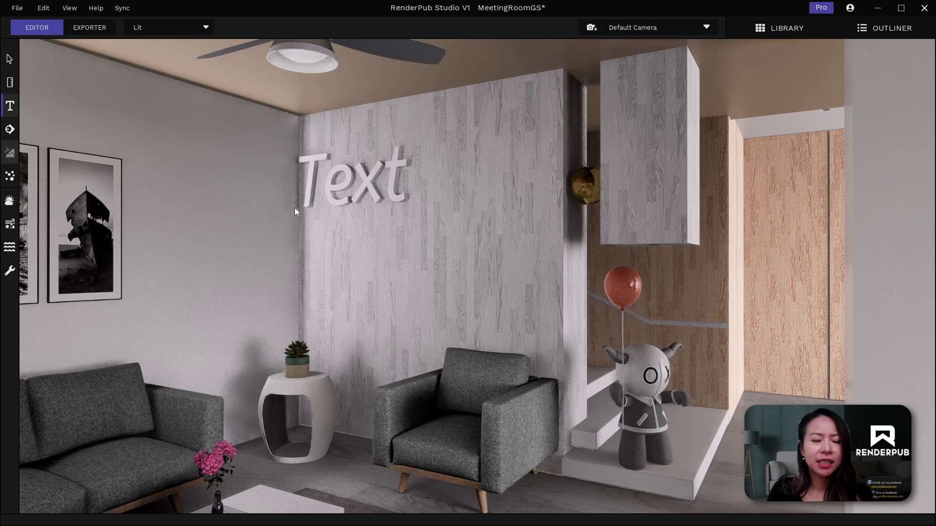
left_click(292, 209)
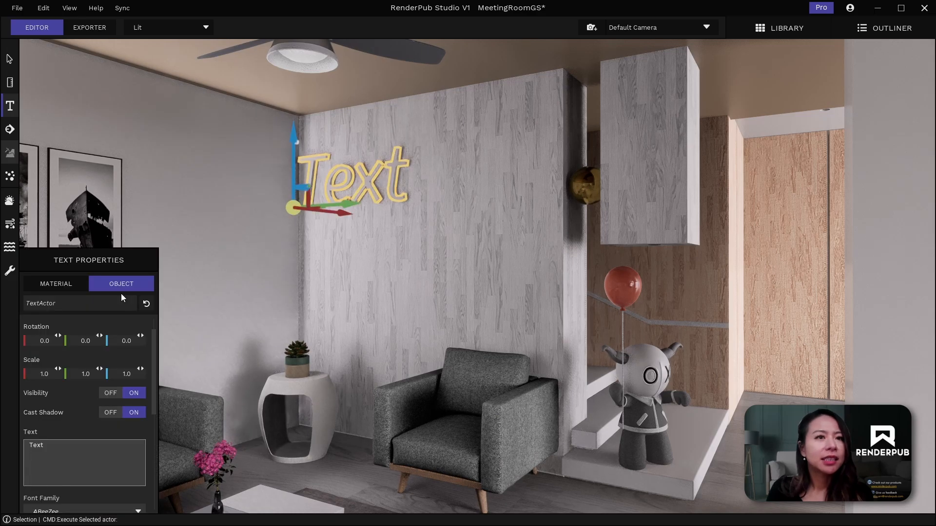
left_click(45, 374)
type("0.6")
left_click(85, 374)
type("0.6")
left_click(127, 374)
type("0.6")
key("Return")
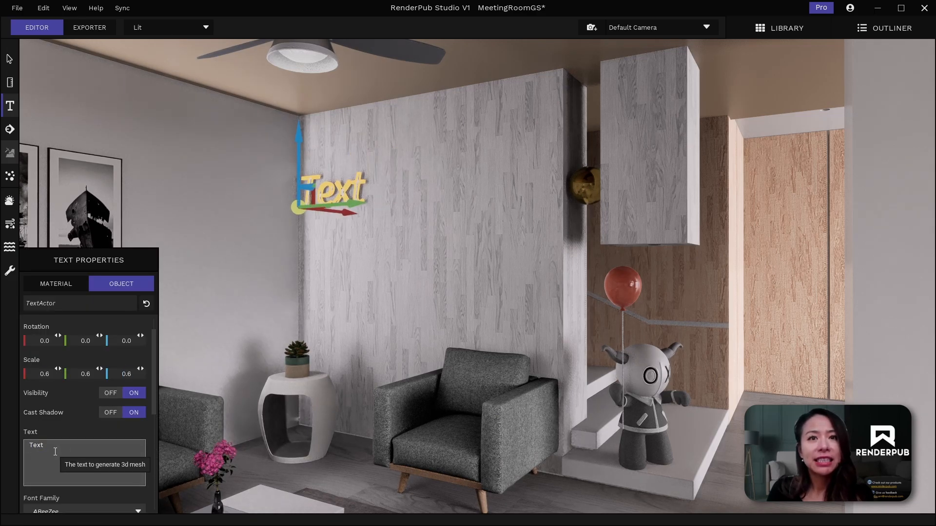
Change the wall text to "Cozy corner" in the Architects font family with an extrude length of about 8.03.
double_click(55, 452)
type("Cozy corner")
scroll(65, 397, "down", 3)
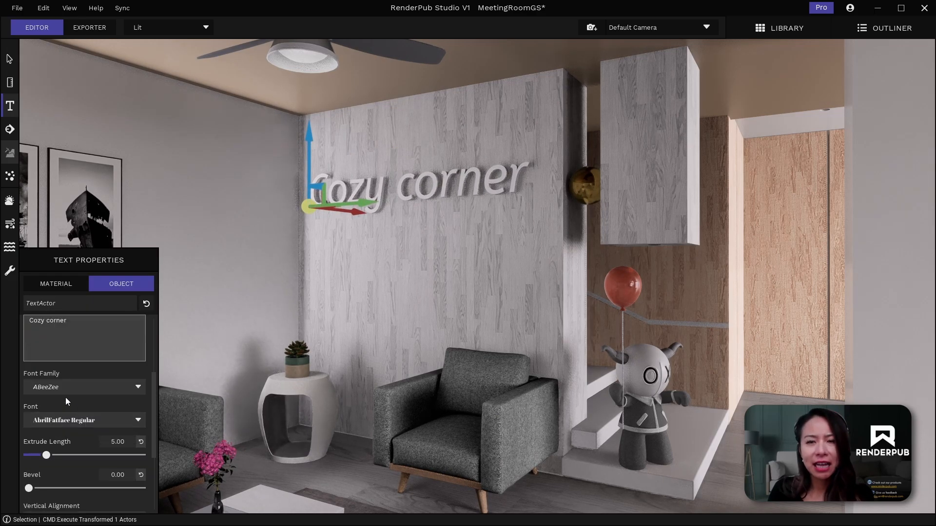
left_click(68, 388)
left_click(69, 433)
left_click(71, 390)
left_click(68, 447)
scroll(72, 432, "down", 3)
left_click_drag(46, 393, 55, 395)
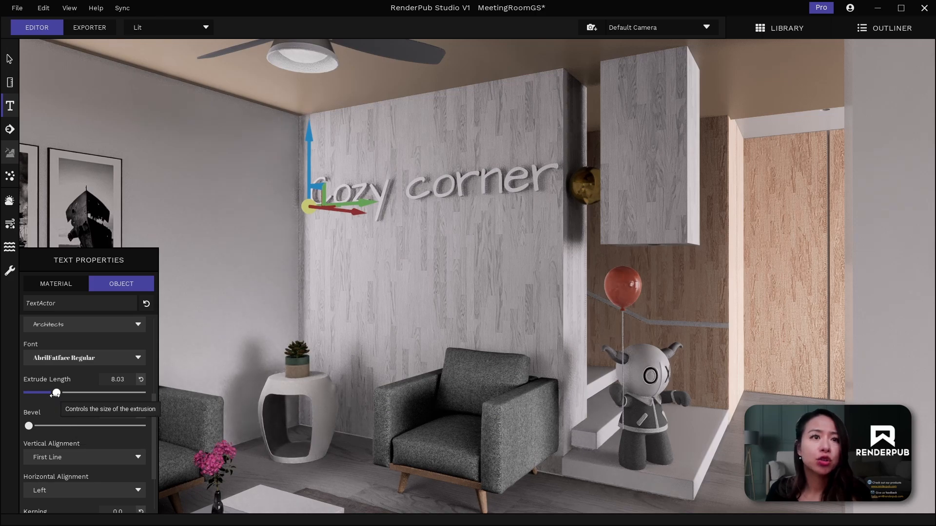
Set the albedo color of the wall text's FrontMaterial to light cyan (R 0.164, G 0.8, B 1).
scroll(55, 434, "down", 3)
left_click(69, 287)
left_click(44, 341)
scroll(75, 404, "down", 3)
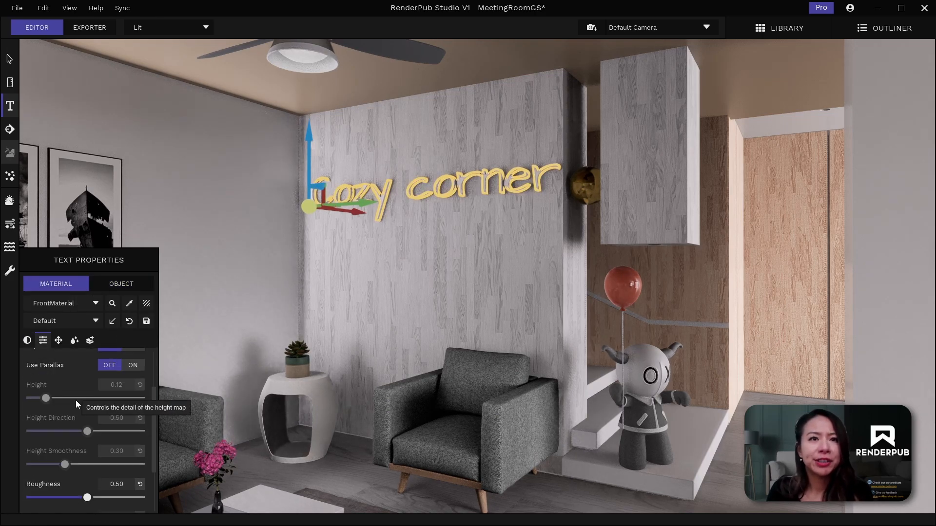
scroll(77, 405, "up", 3)
left_click(115, 377)
left_click(156, 388)
left_click_drag(218, 390, 218, 365)
left_click(214, 494)
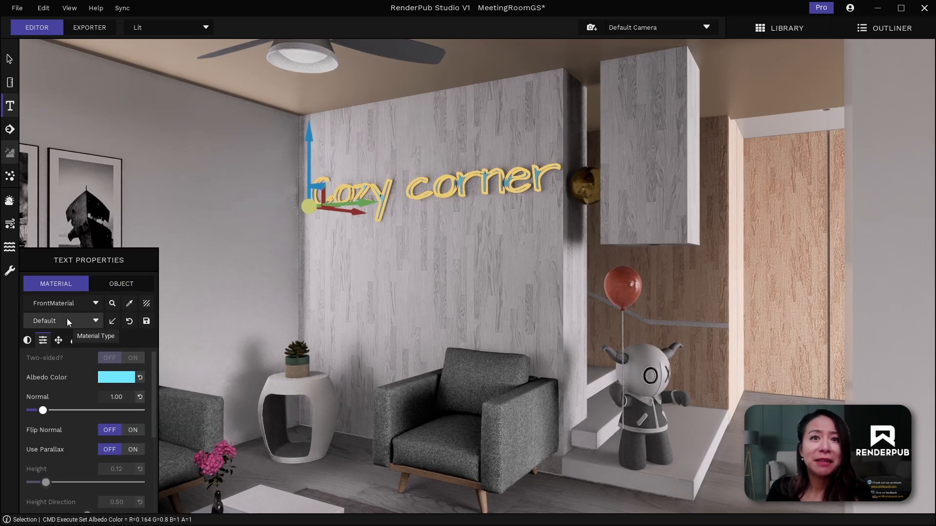
Give the wall text's extrude material a blue emissive color, raise its emissive amount and deselect the text.
left_click(65, 304)
left_click(63, 349)
left_click(28, 341)
left_click(141, 490)
left_click(118, 490)
left_click(122, 375)
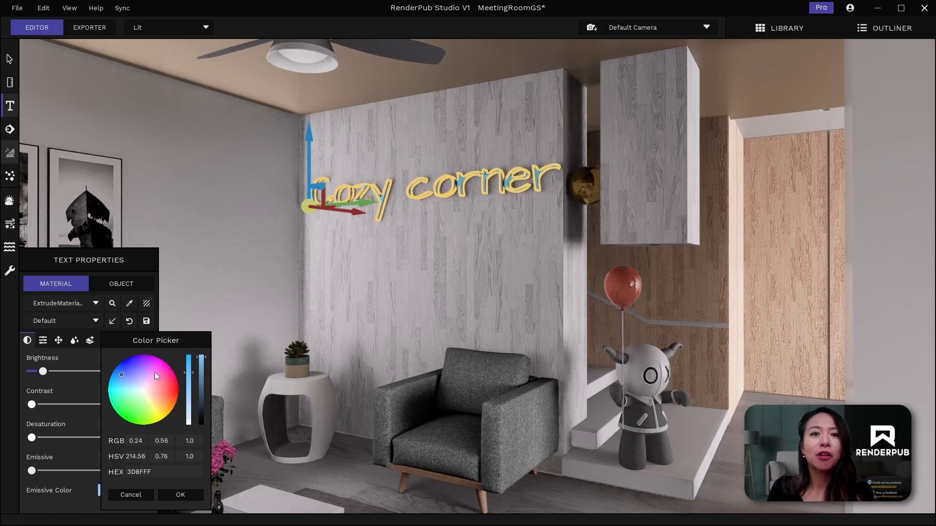
left_click_drag(188, 373, 188, 356)
left_click(178, 493)
left_click_drag(31, 470, 46, 471)
left_click(329, 315)
key("Escape")
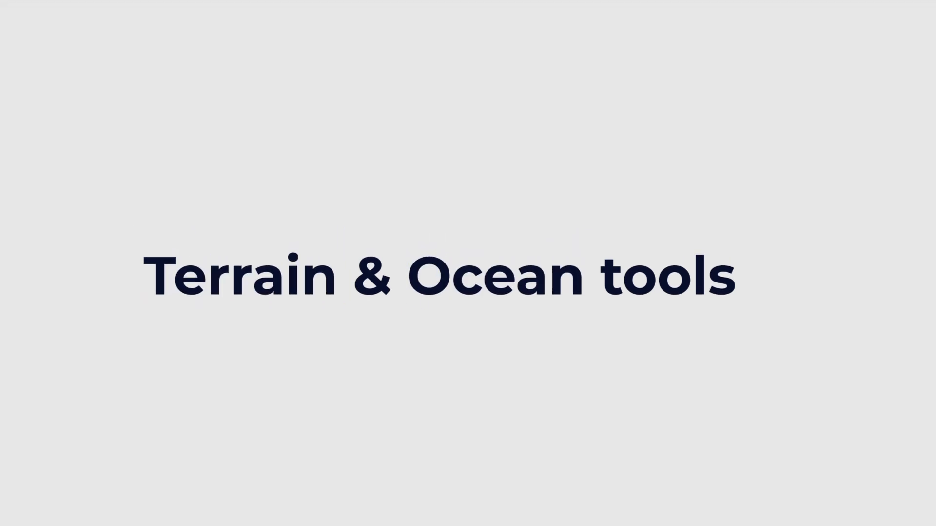
Sculpt a low hill in the grass beyond the terrace railing with brush radius about 2894 and sculpt strength 0.16.
left_click(12, 157)
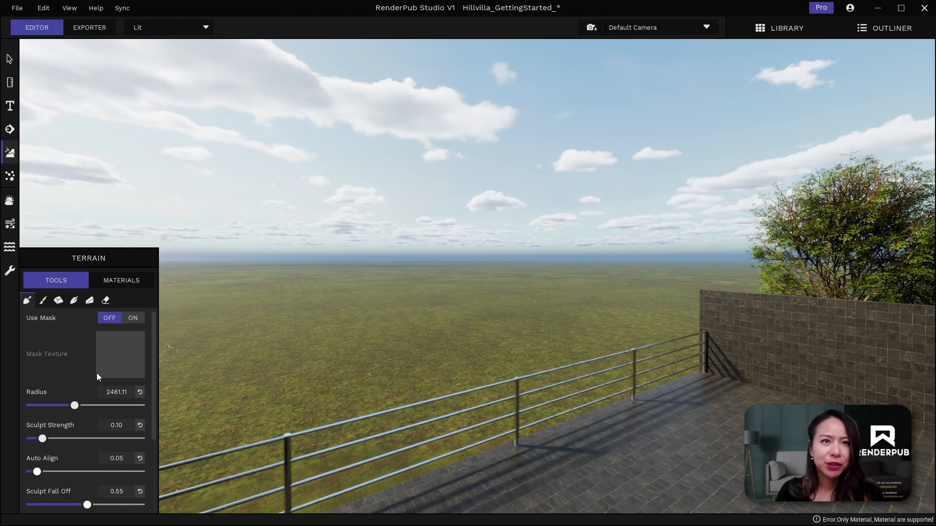
left_click_drag(75, 405, 83, 406)
left_click_drag(43, 438, 49, 438)
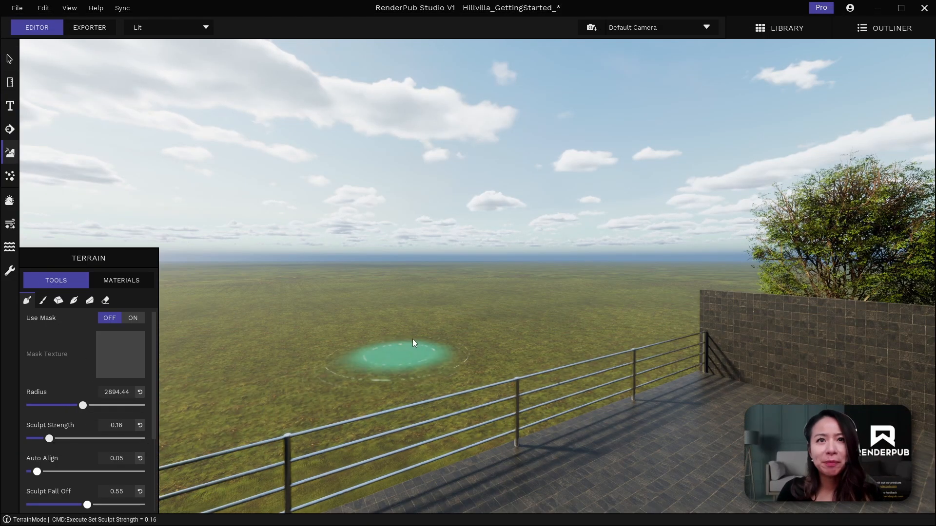
mouse_move(413, 339)
left_mouse_down()
mouse_move(306, 352)
mouse_move(430, 352)
mouse_move(456, 335)
left_mouse_up()
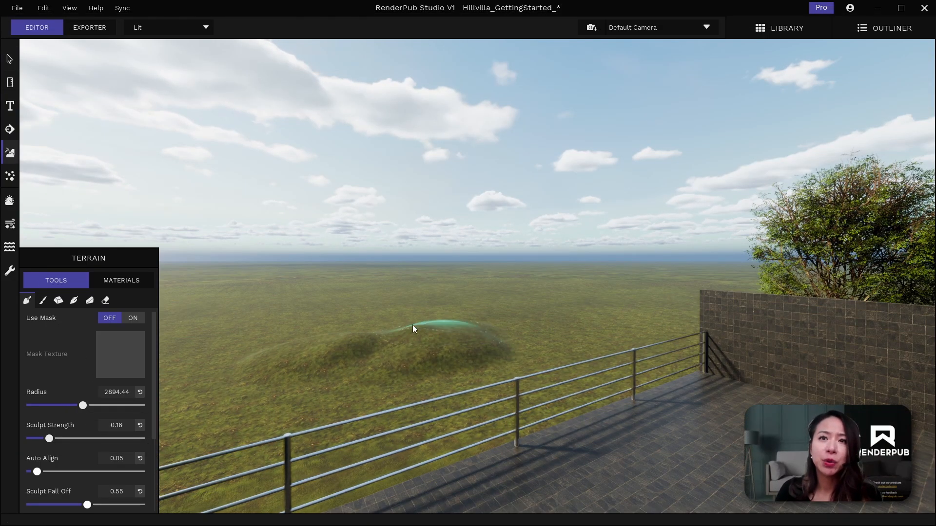
Flatten the terrain along the side of the sculpted hill and erase the hill's heights with the terrain eraser.
left_click(89, 301)
left_click_drag(342, 350, 226, 352)
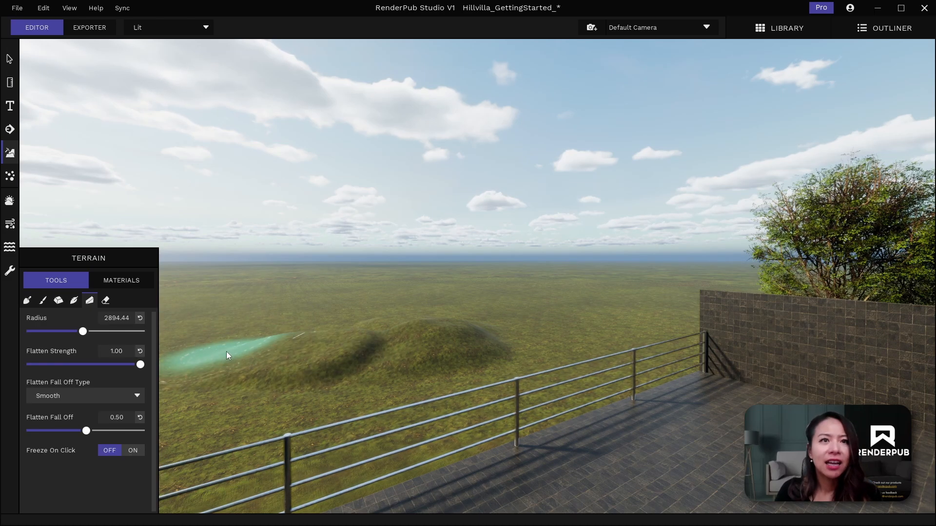
left_click(105, 301)
left_click_drag(432, 359, 407, 333)
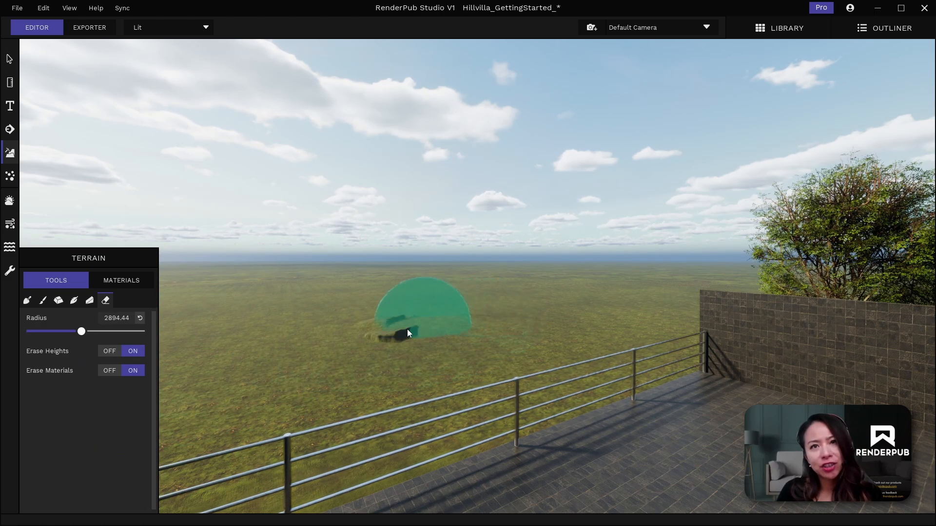
Leave terrain editing, enable the ocean and set its wave size to 13.71.
left_click(9, 60)
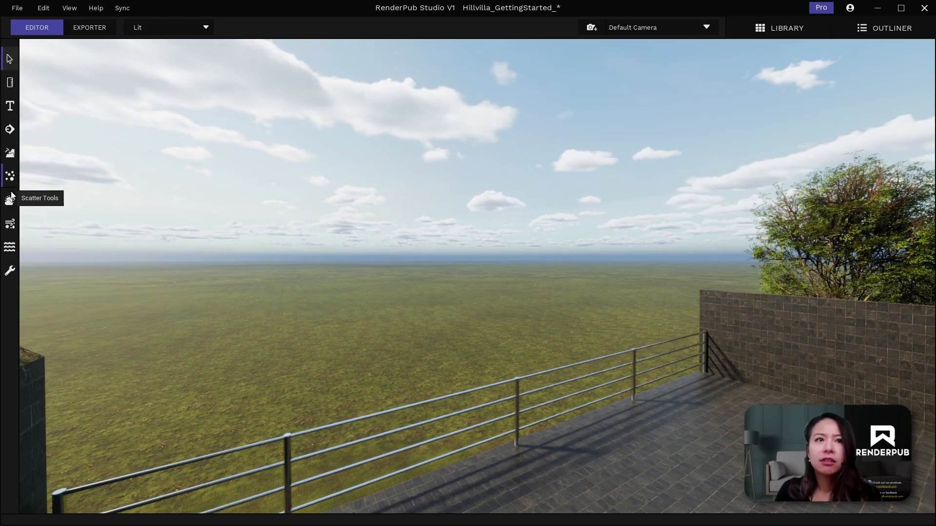
left_click(10, 246)
left_click(134, 294)
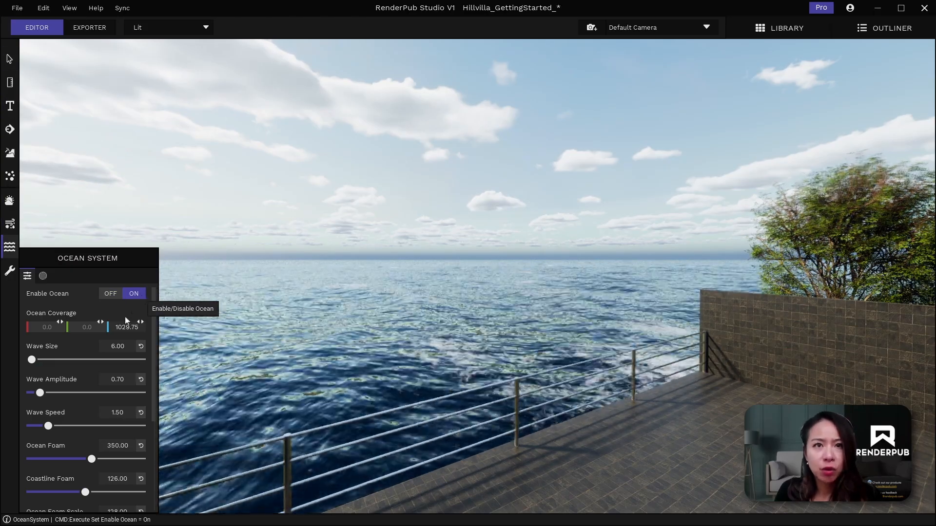
left_click_drag(31, 360, 47, 360)
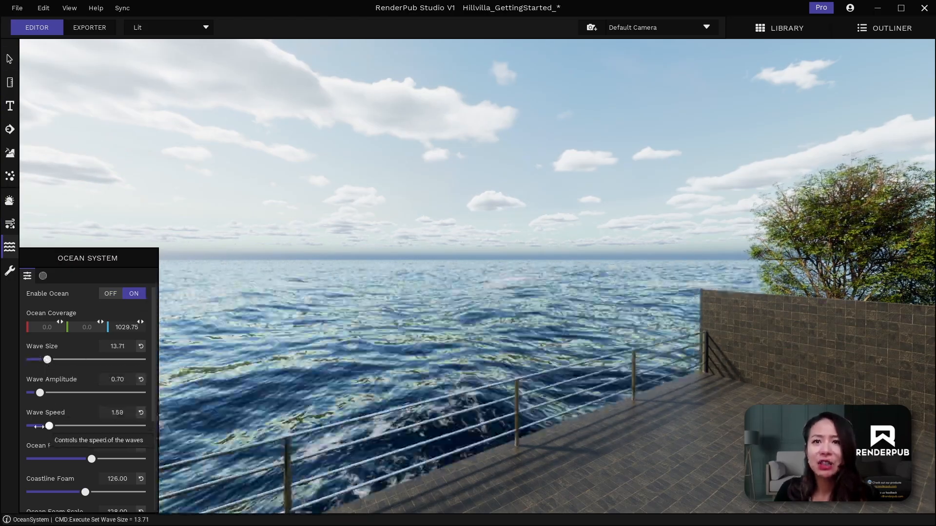
Set the ocean's wave speed to 0.45, ocean foam to 596.94 and coastline foam to 256.
left_click_drag(49, 426, 134, 428)
scroll(69, 447, "down", 1)
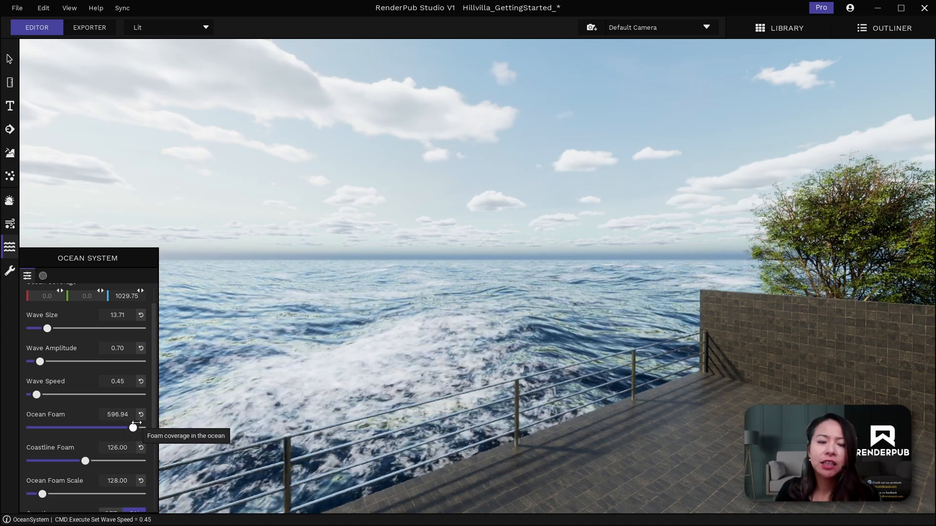
left_click_drag(86, 461, 161, 463)
Set the ocean's caustics scale to 3349.94 and caustics intensity to 6.65.
scroll(73, 454, "down", 3)
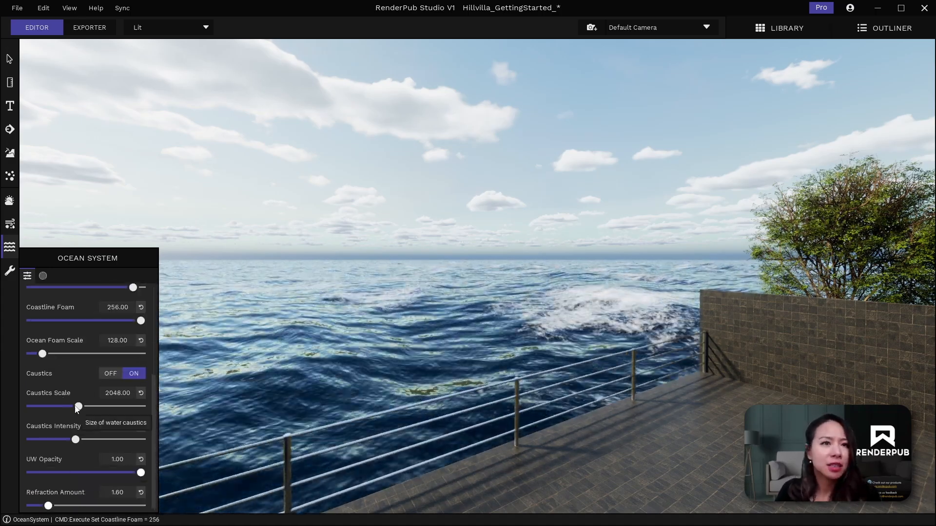
left_click_drag(122, 406, 122, 405)
left_click_drag(76, 439, 106, 440)
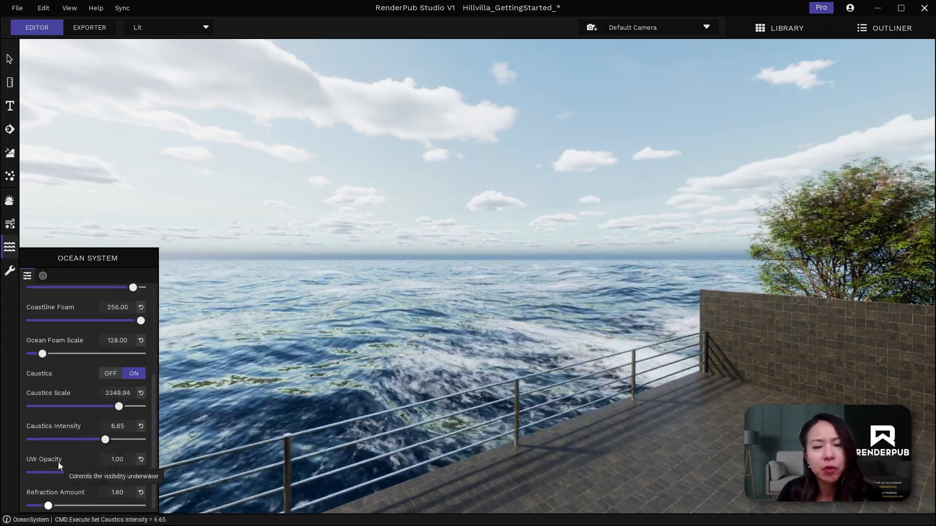
scroll(59, 462, "down", 1)
scroll(68, 463, "up", 3)
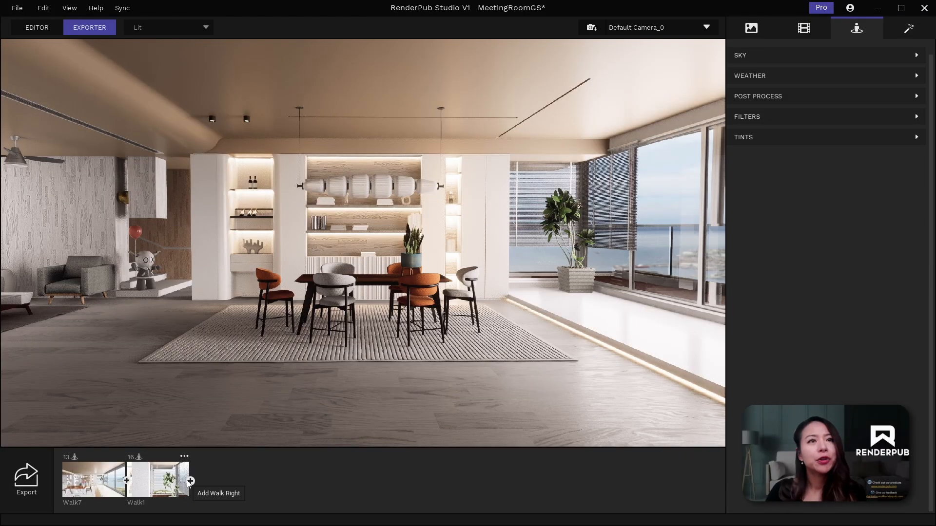
Add a new walk after the last one in the meeting room project and open it for editing.
left_click(191, 482)
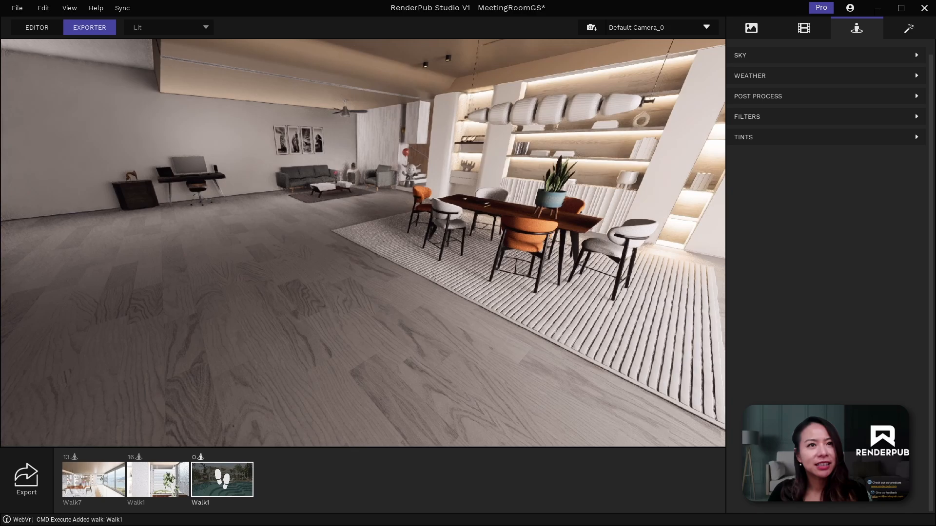
right_click_drag(349, 376, 355, 377)
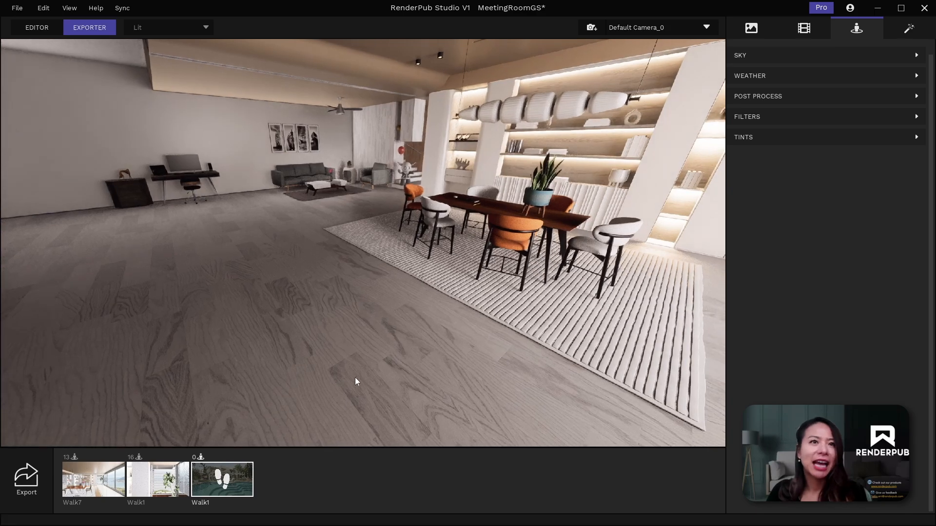
double_click(221, 473)
Place walk hotspots on the floor around the dining area and save the walk.
left_click(421, 335)
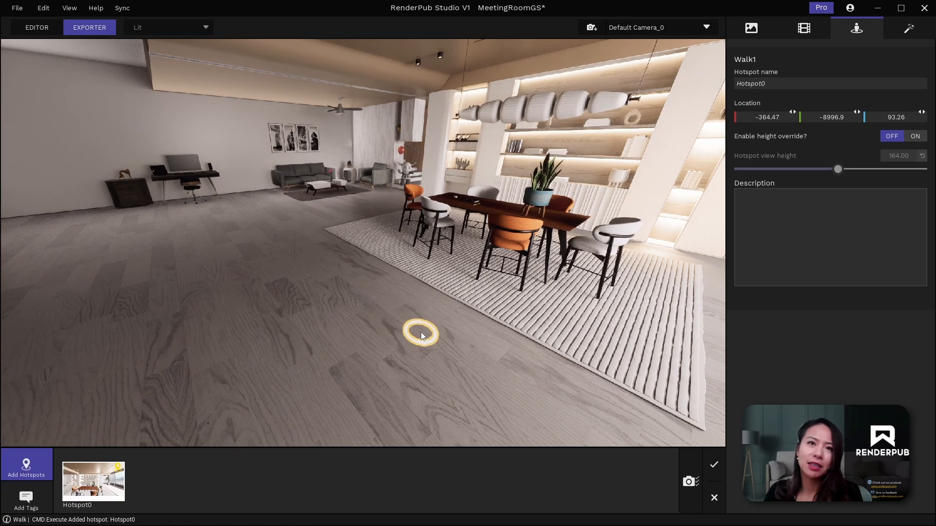
right_click_drag(354, 239, 420, 241)
left_click(459, 241)
left_click(211, 359)
right_click_drag(211, 359, 639, 460)
left_click(719, 468)
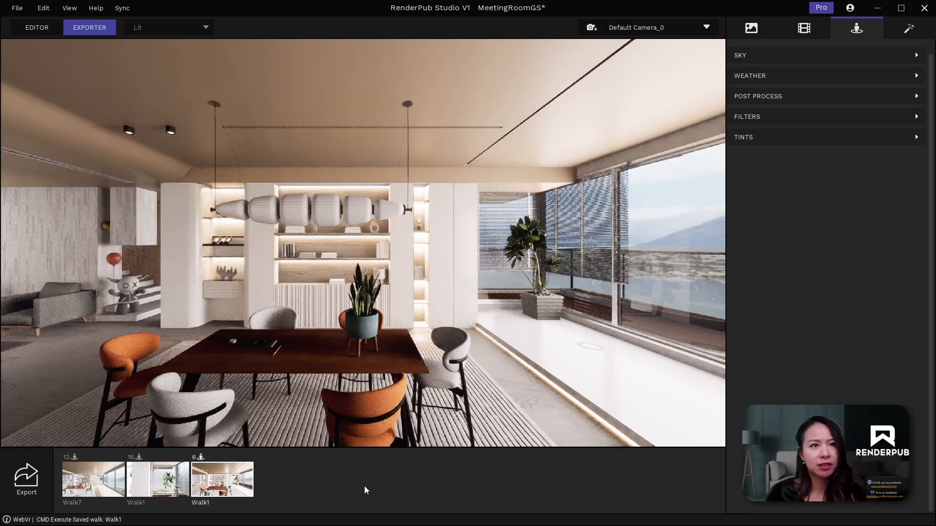
Add a tag named Chair to the orange chair in the new walk and save the walk.
left_click(230, 487)
left_click(25, 497)
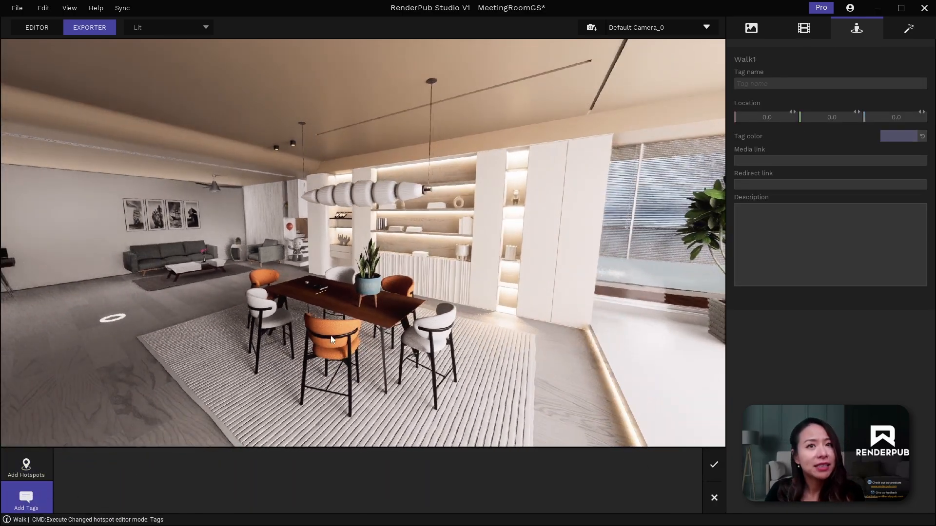
left_click(330, 338)
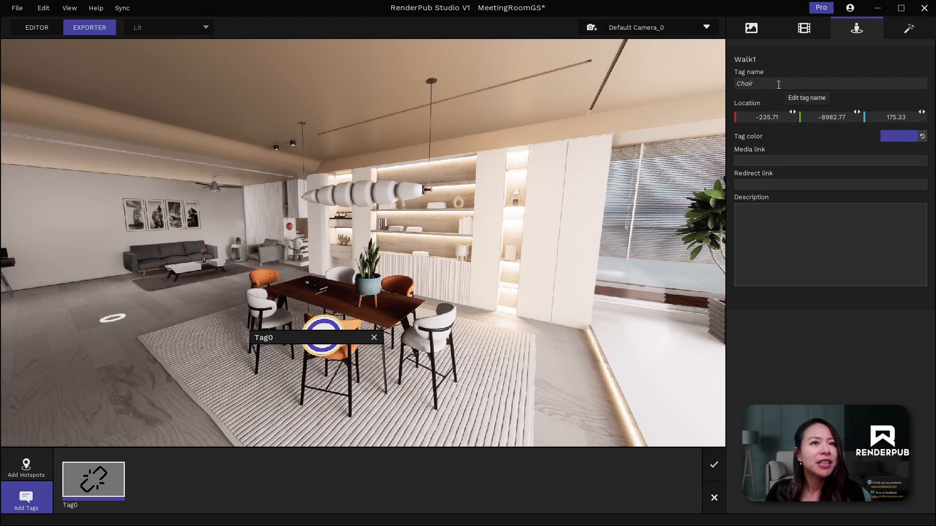
left_click(712, 463)
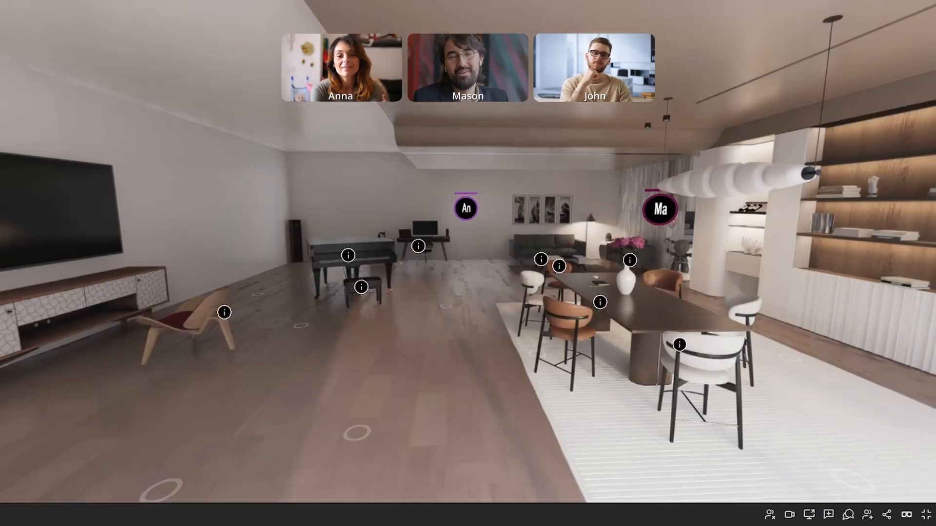
In the shared online walkthrough, move toward the dining table and post the comment "Make the table white" on it.
left_click_drag(423, 340, 344, 340)
left_click(340, 416)
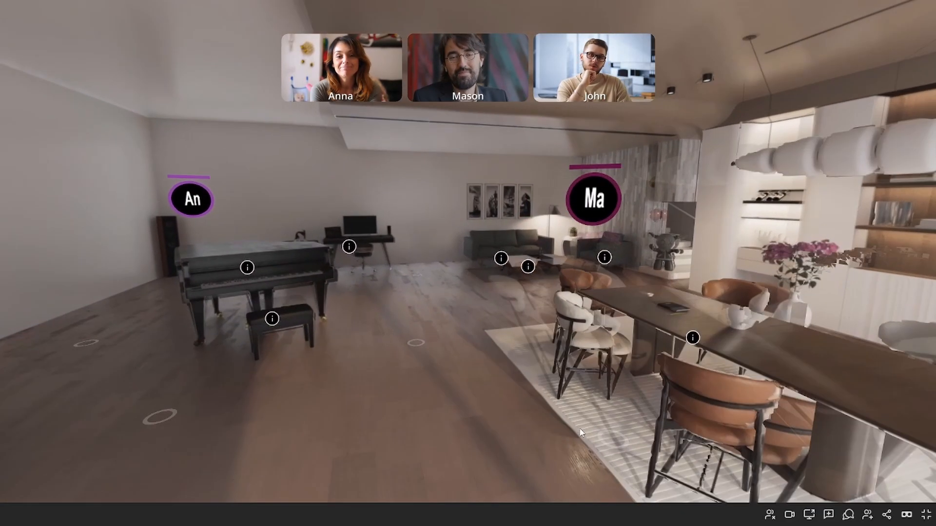
left_click_drag(578, 433, 293, 431)
left_click(828, 514)
left_click(554, 317)
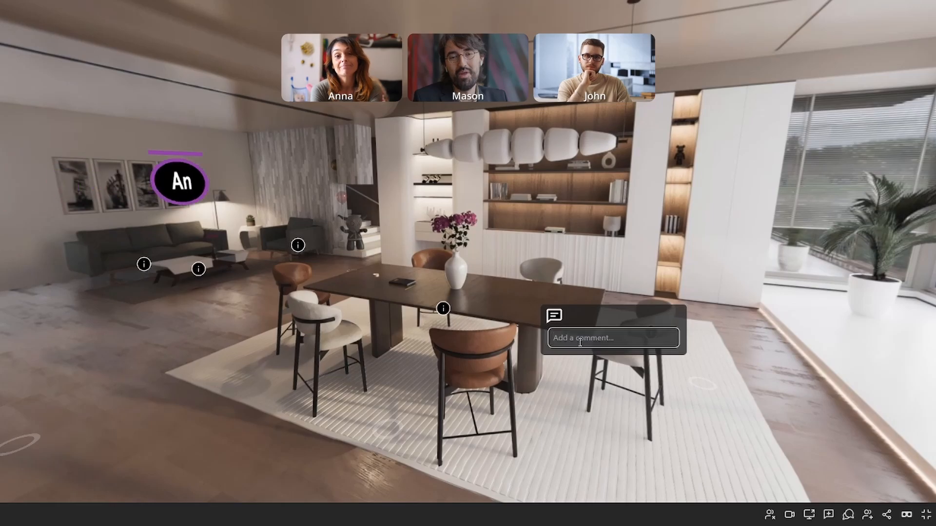
type("Make the table white")
key("Return")
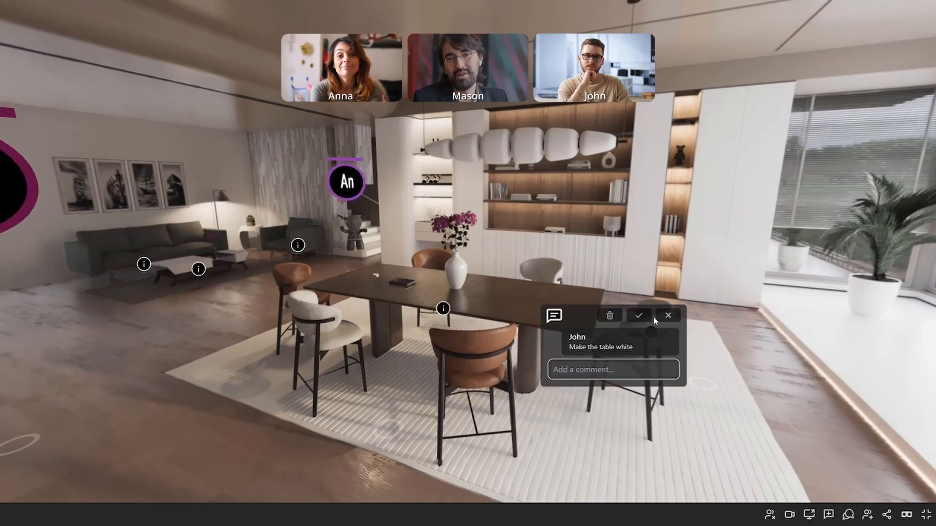